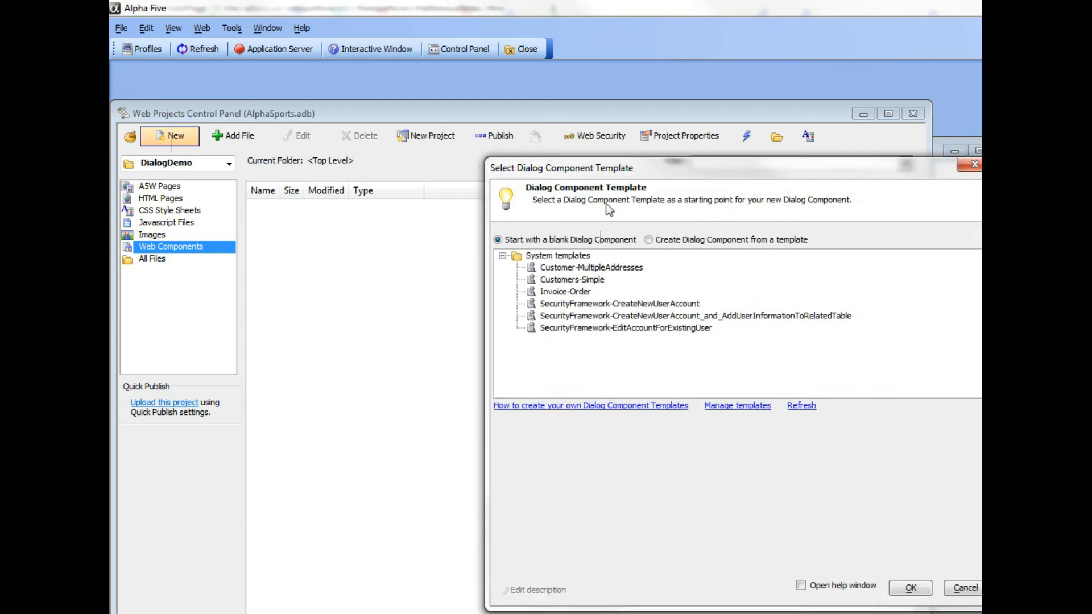
Step: Create a new dialog component from the Customer-MultipleAddresses system template
drag(621, 167, 436, 105)
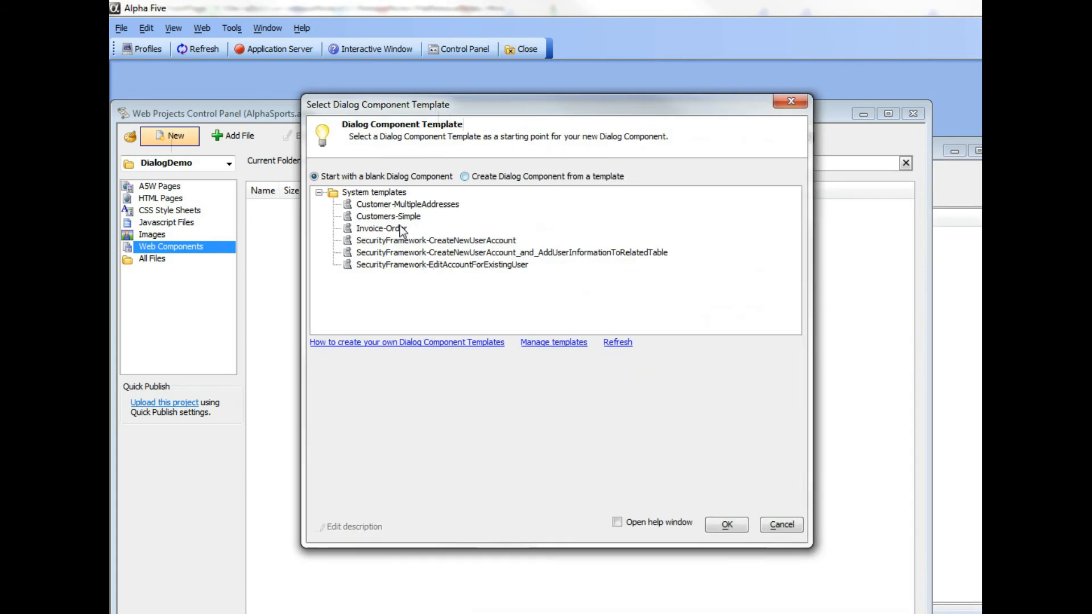
click(392, 206)
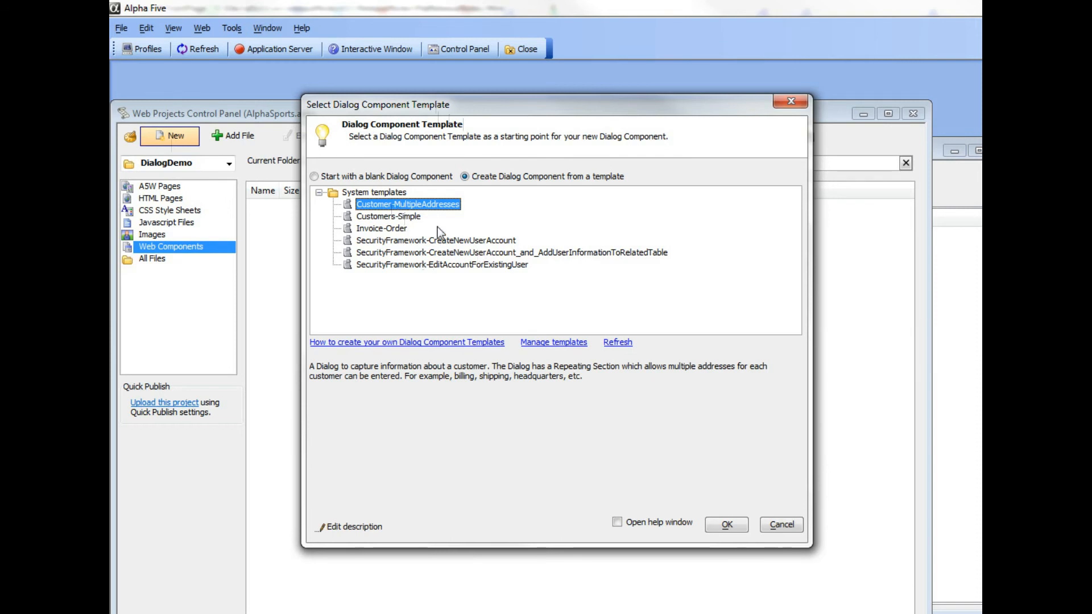
click(722, 526)
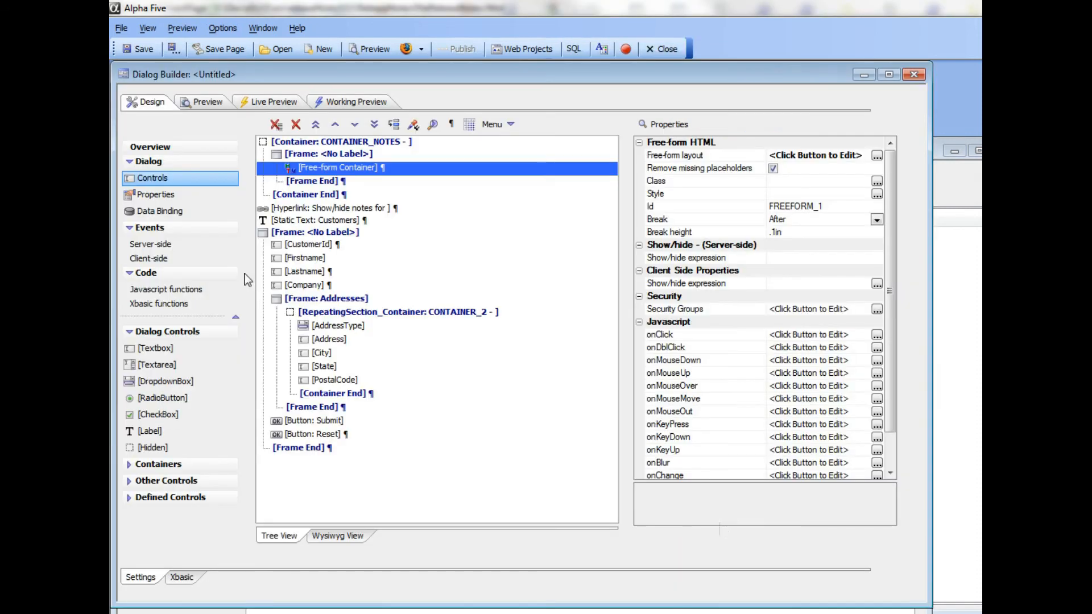
Step: Check the dialog in the working preview and save the component as customers in the DialogDemo project
click(363, 106)
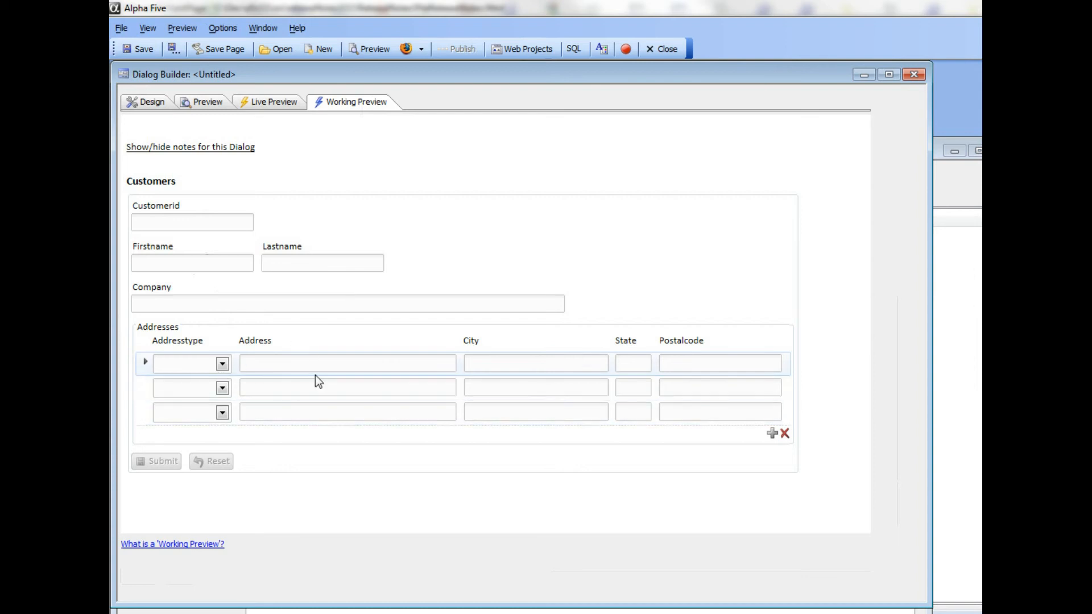
click(136, 108)
click(137, 54)
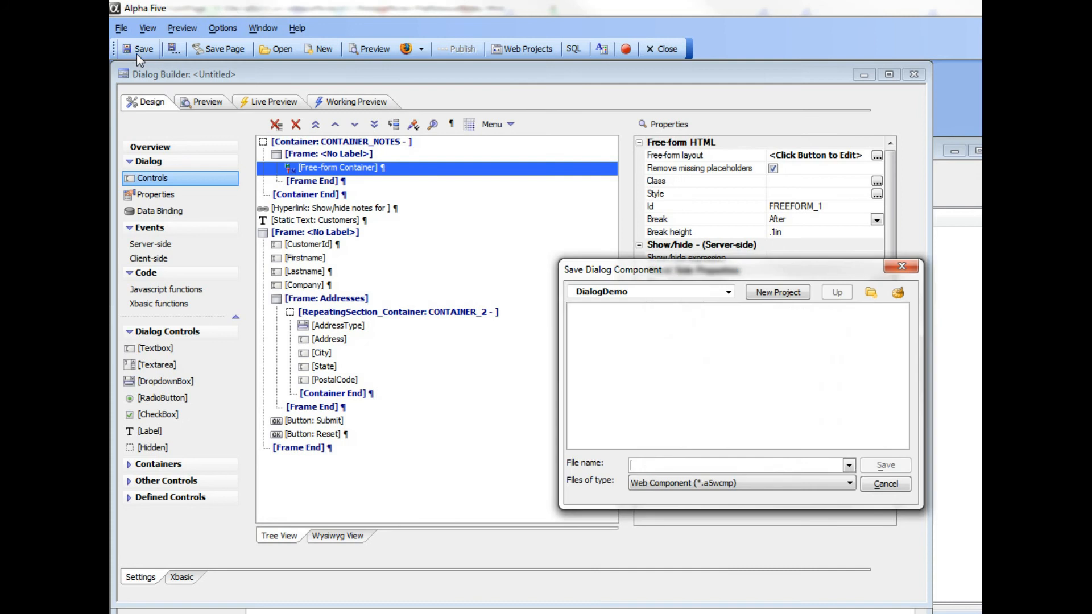
text(customers)
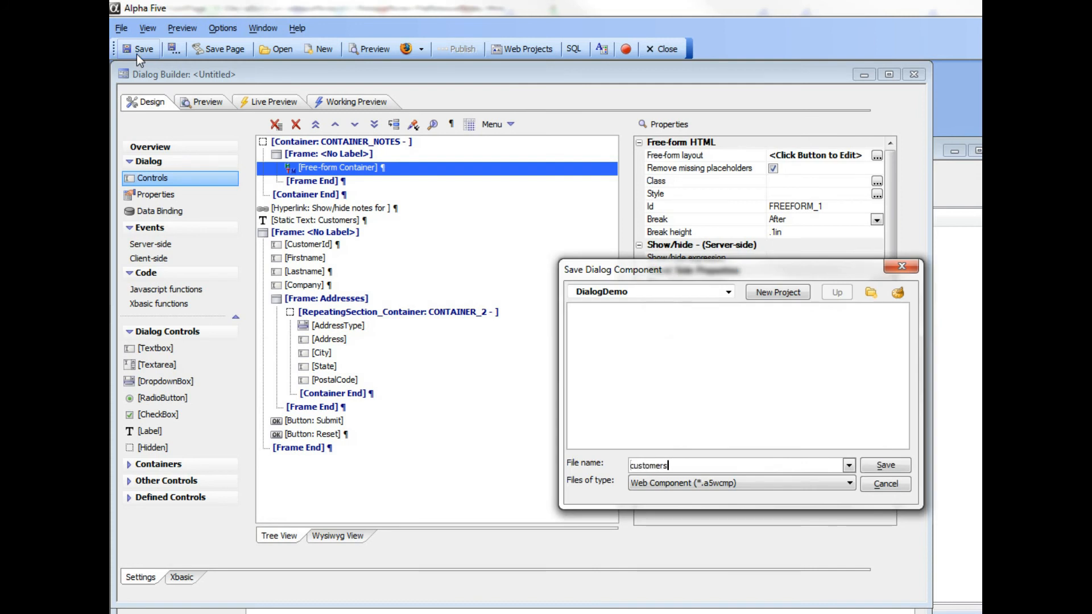
key(Return)
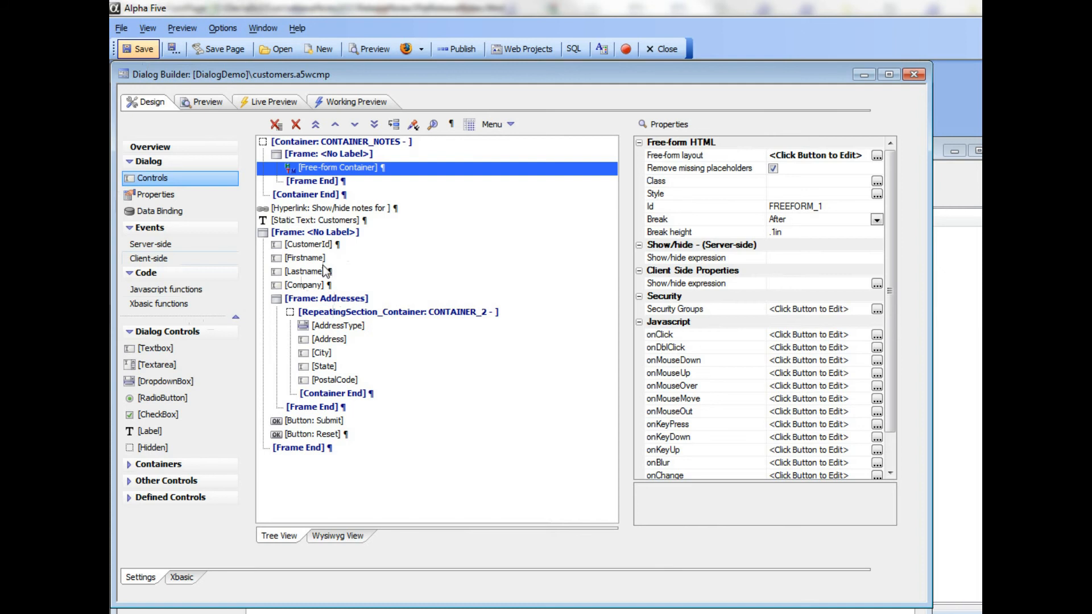
Step: Start creating new data-binding tables to match the dialog's controls and add the table alias customerHeader to the top-level section
click(152, 213)
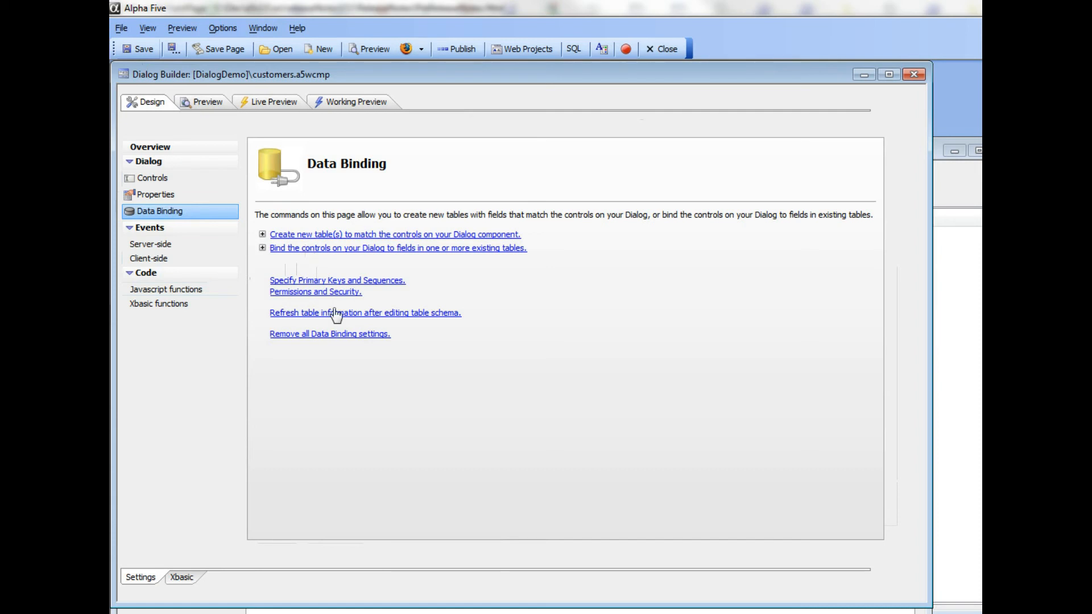
click(338, 234)
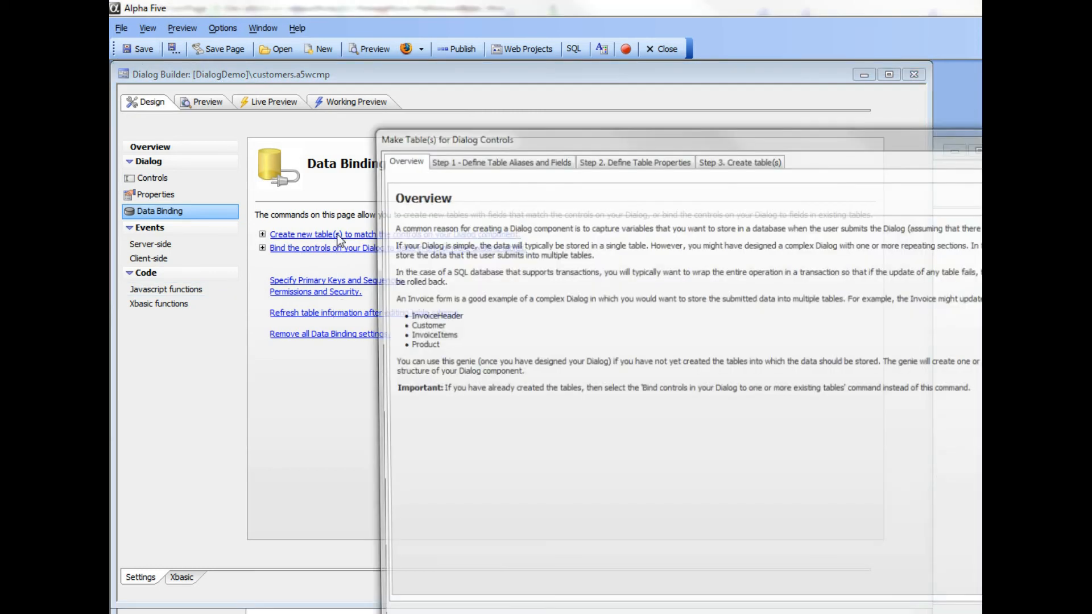
drag(478, 136, 274, 100)
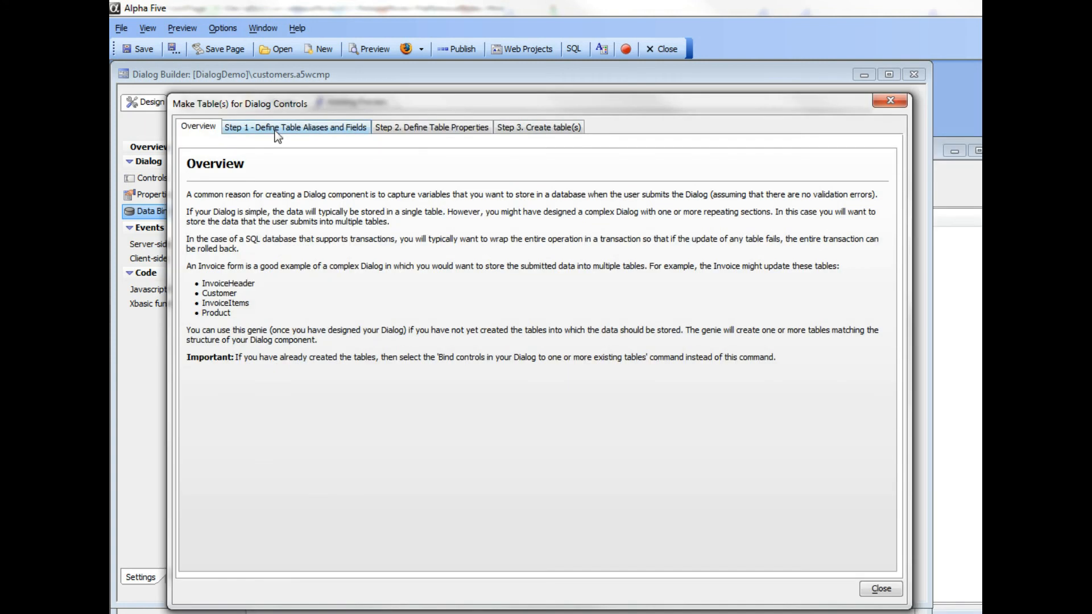
click(273, 127)
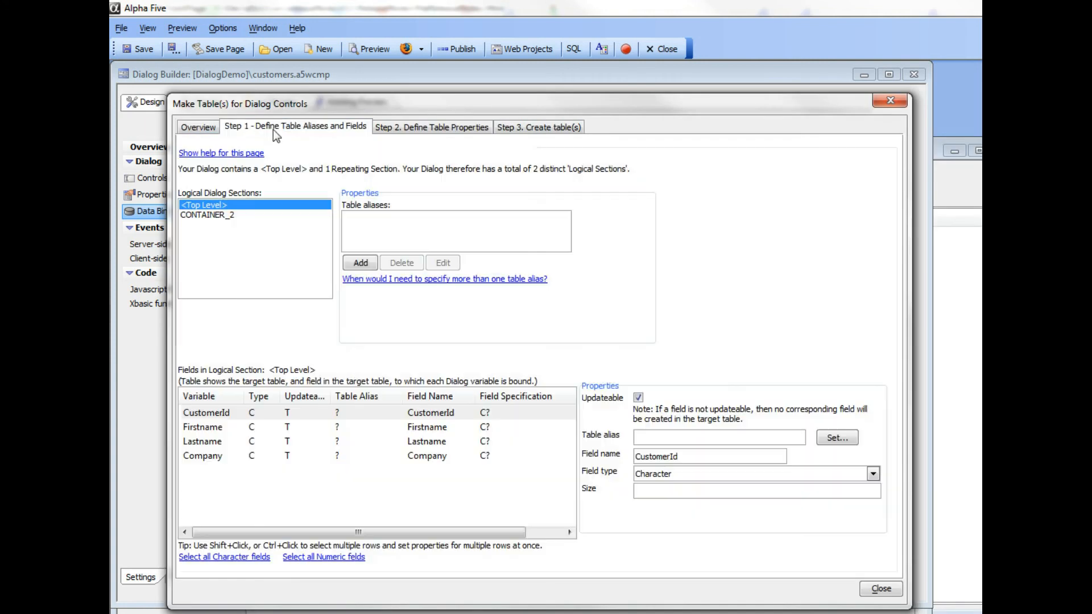
click(360, 264)
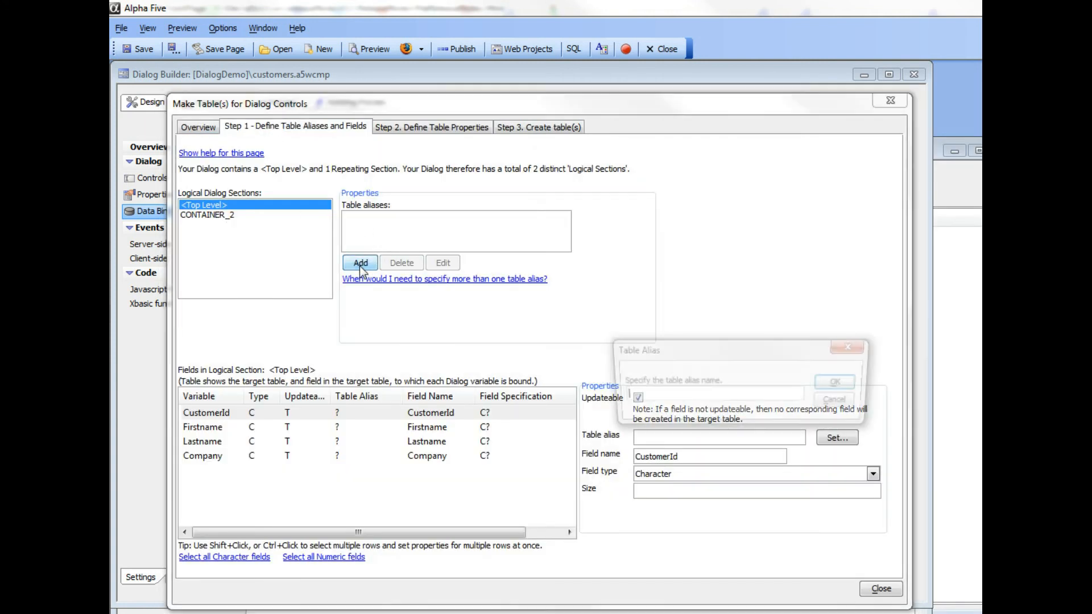
text(customer)
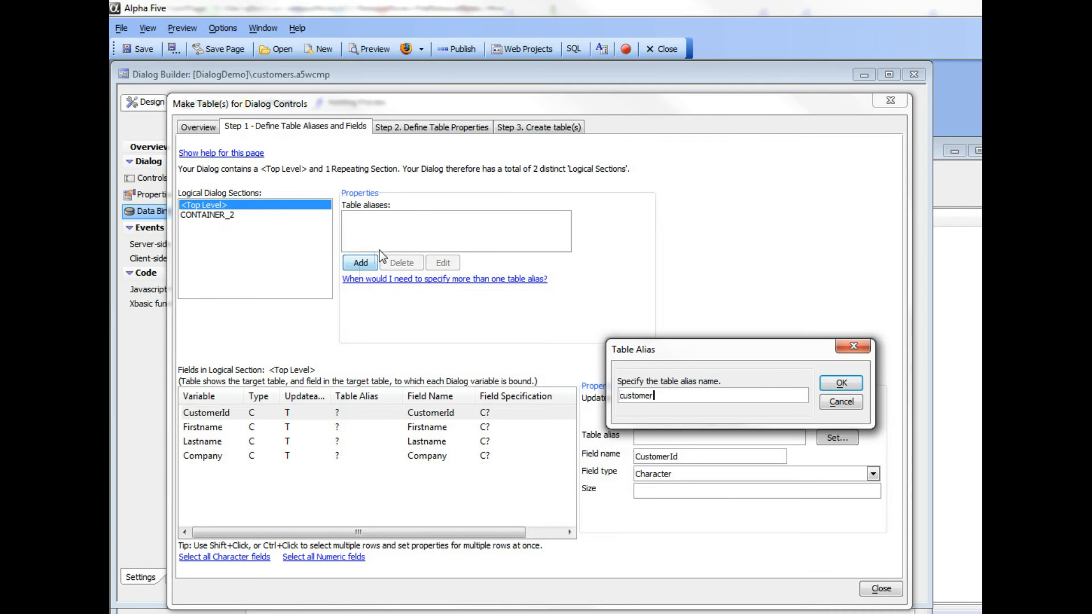
text(Header)
click(841, 383)
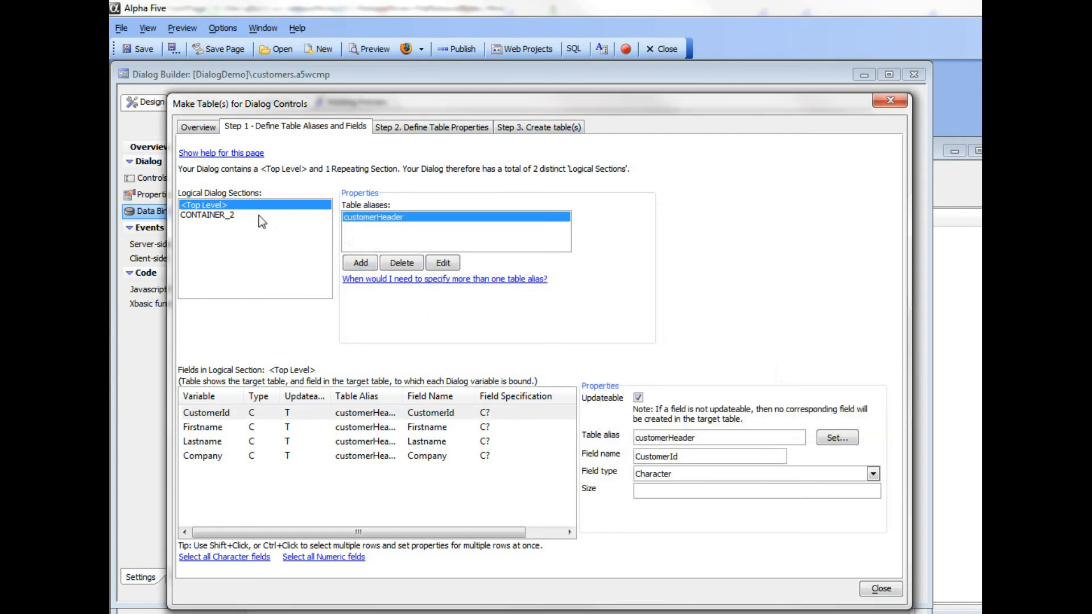
Step: Add the table alias customerAddress to the repeating section CONTAINER_2
click(213, 219)
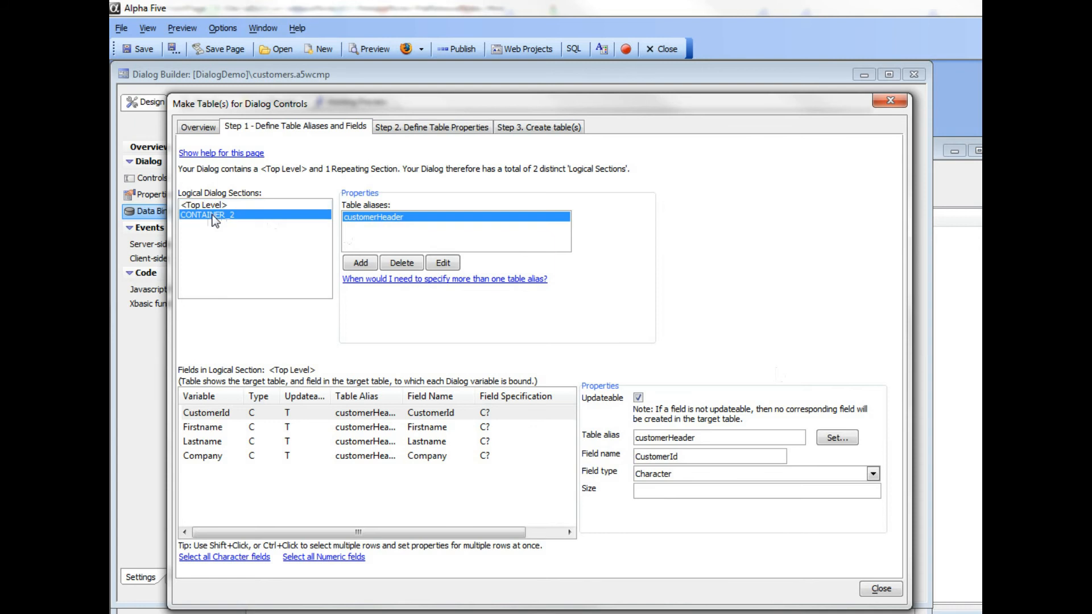
click(351, 272)
text(cust)
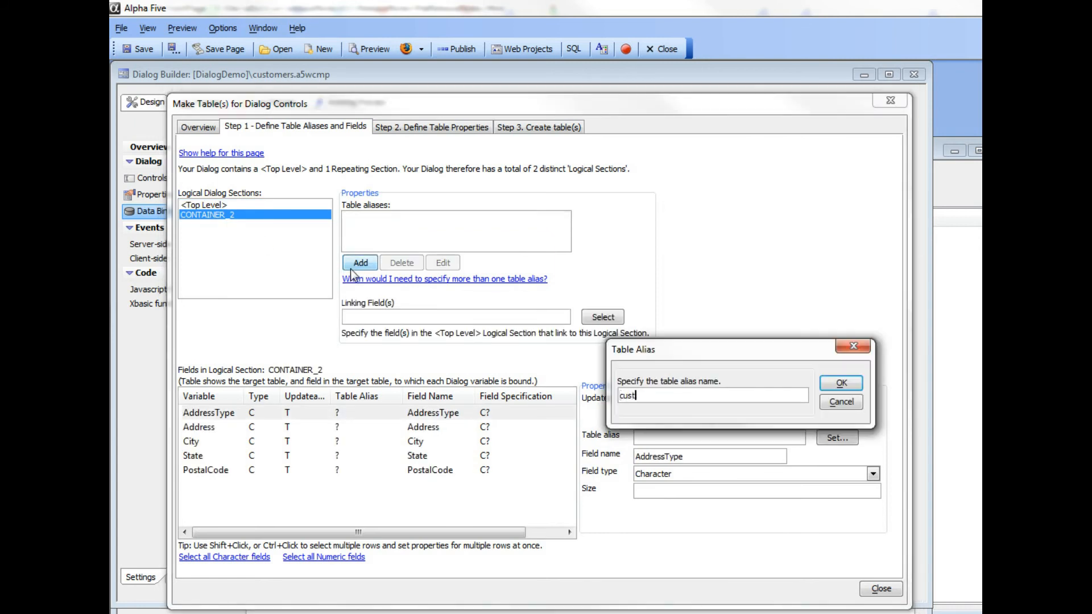
text(omerAddress)
click(840, 385)
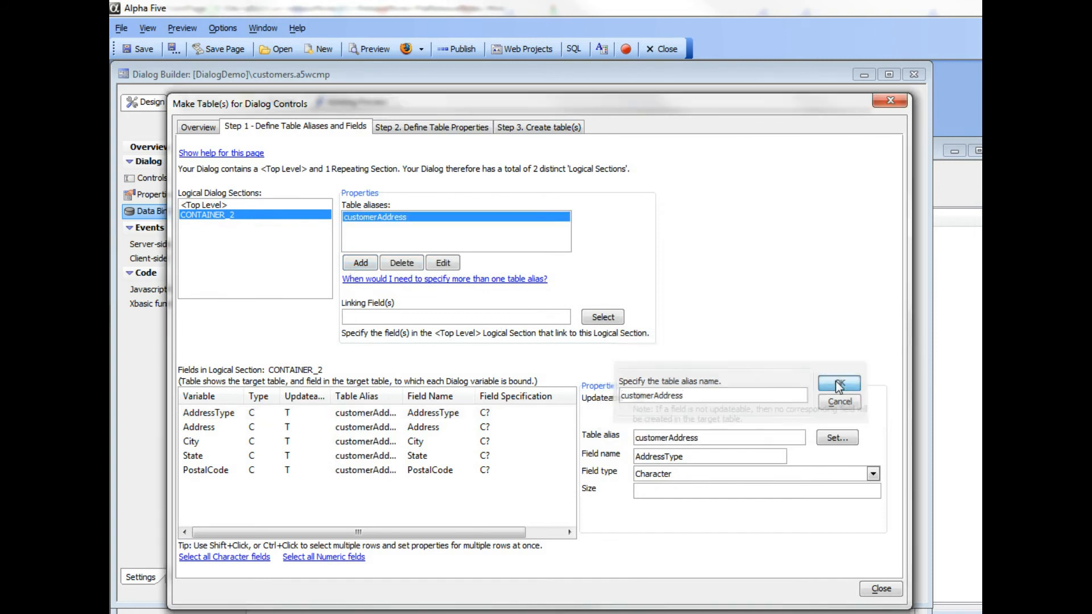
Step: Set CustomerId as the linking field between the CONTAINER_2 section and the top-level section
click(243, 204)
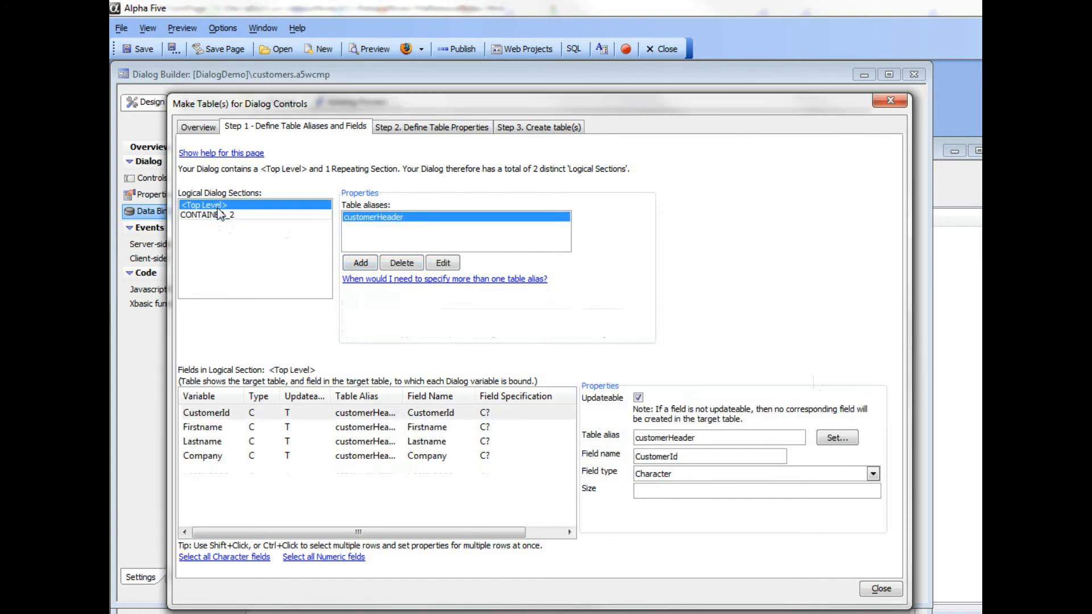
click(215, 215)
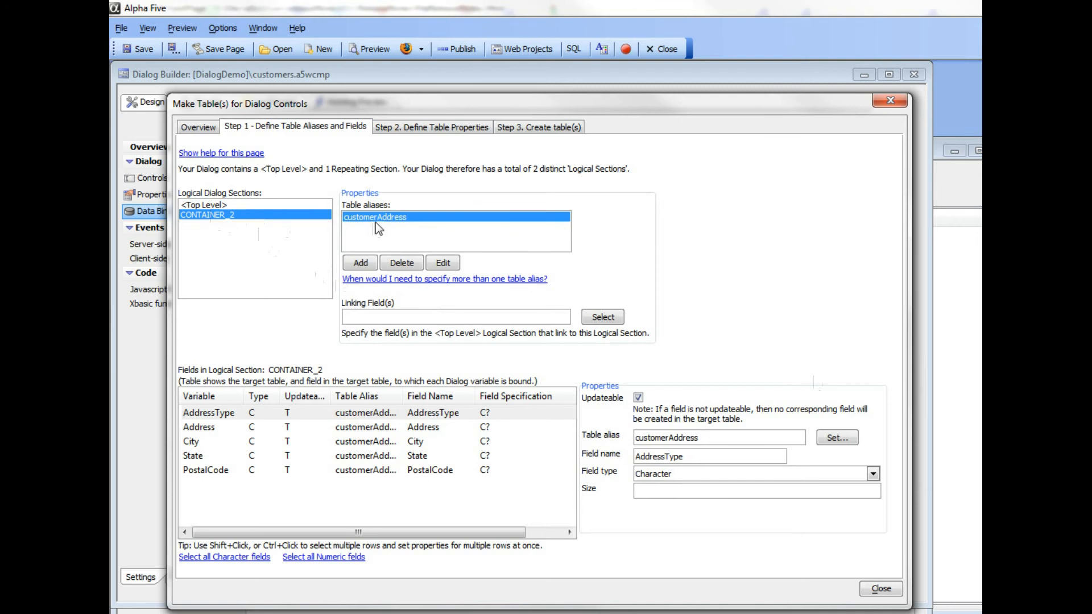
click(604, 317)
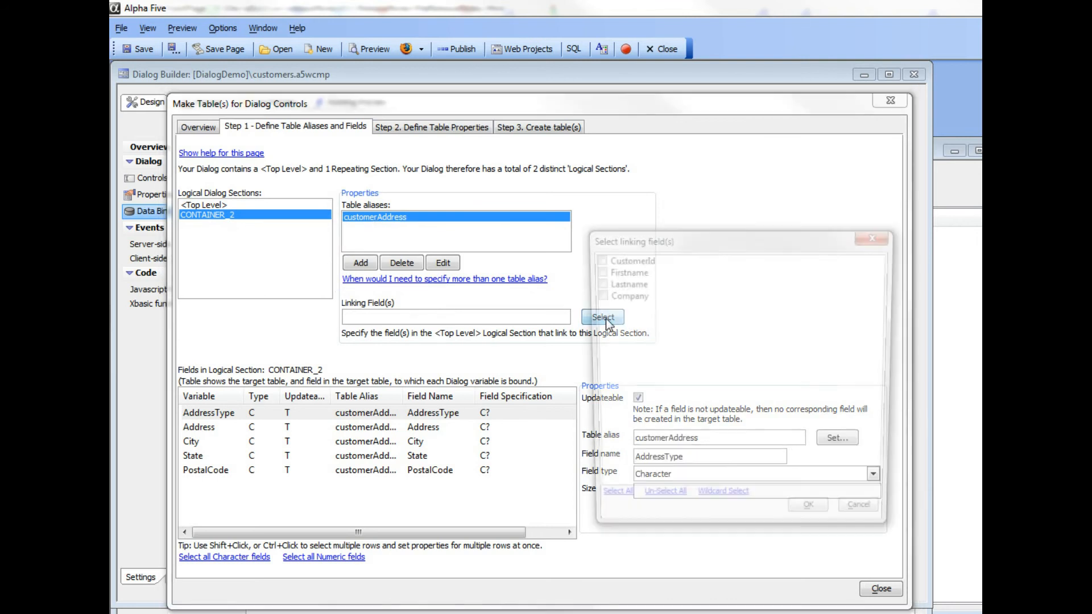
click(595, 259)
click(813, 519)
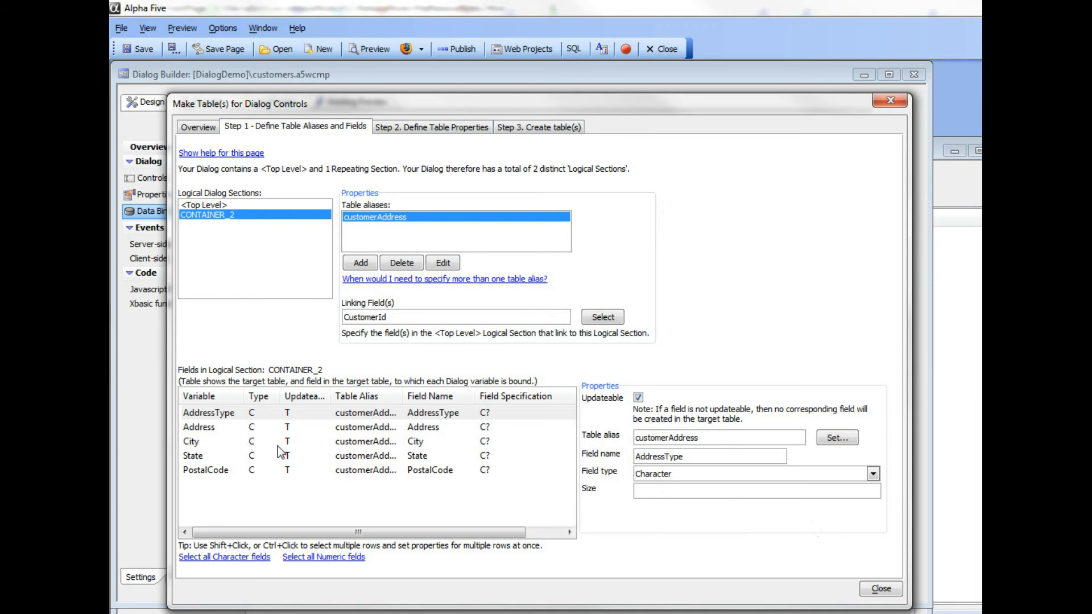
Step: Set the size of all top-level fields, from CustomerId to Company, to 40 characters at once
click(213, 204)
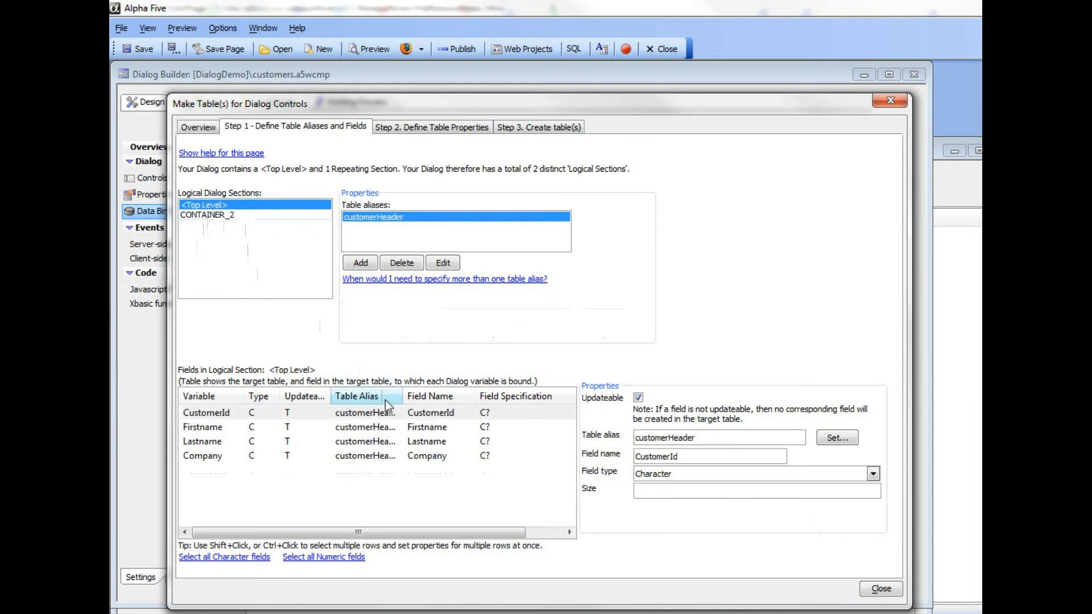
click(431, 456)
click(422, 417)
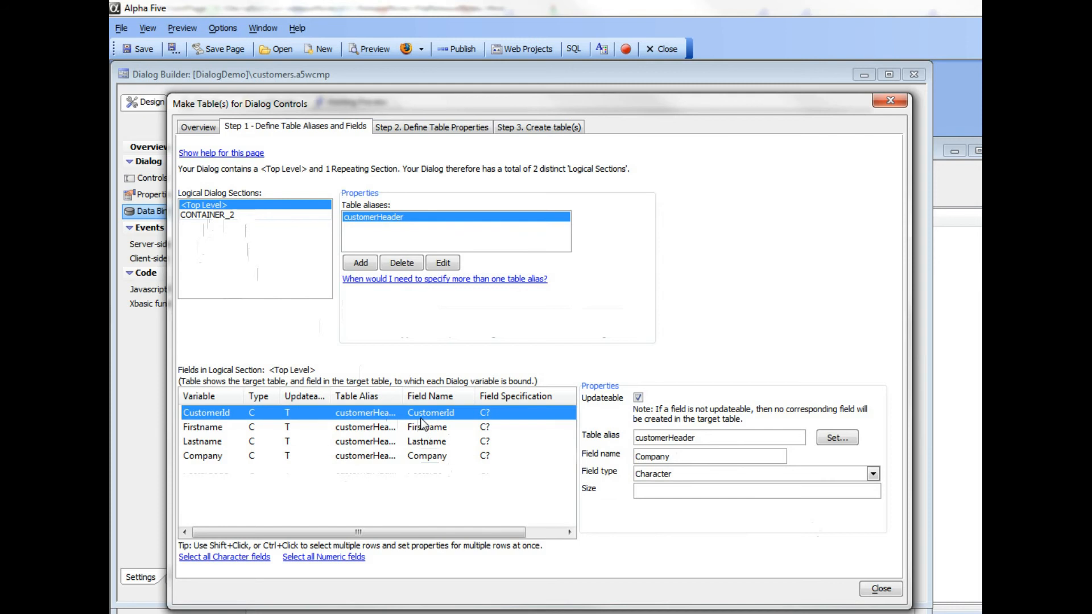
shift+click(432, 456)
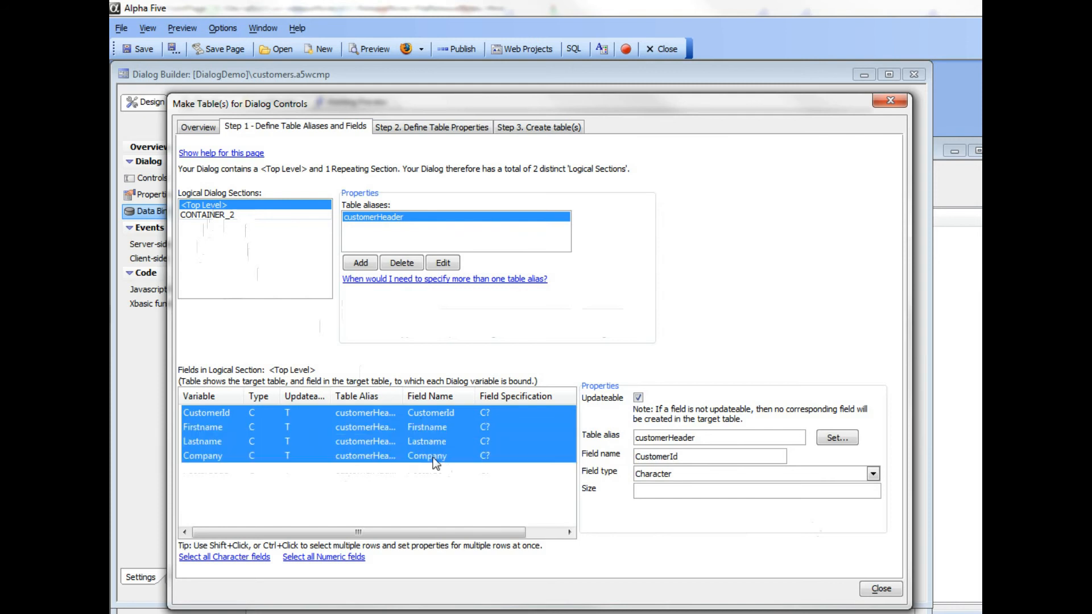
click(689, 490)
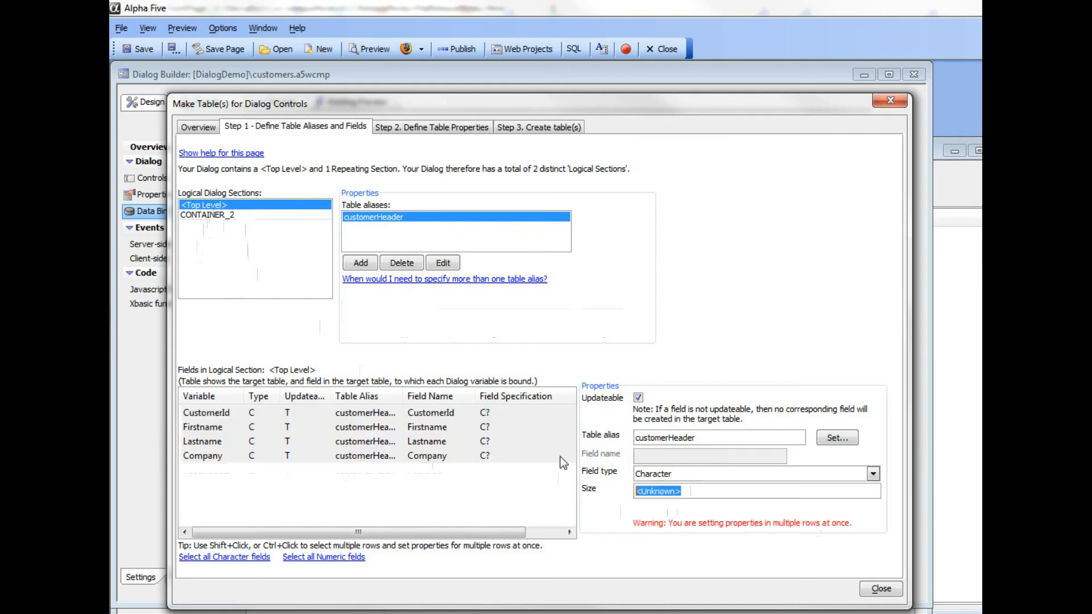
text(40)
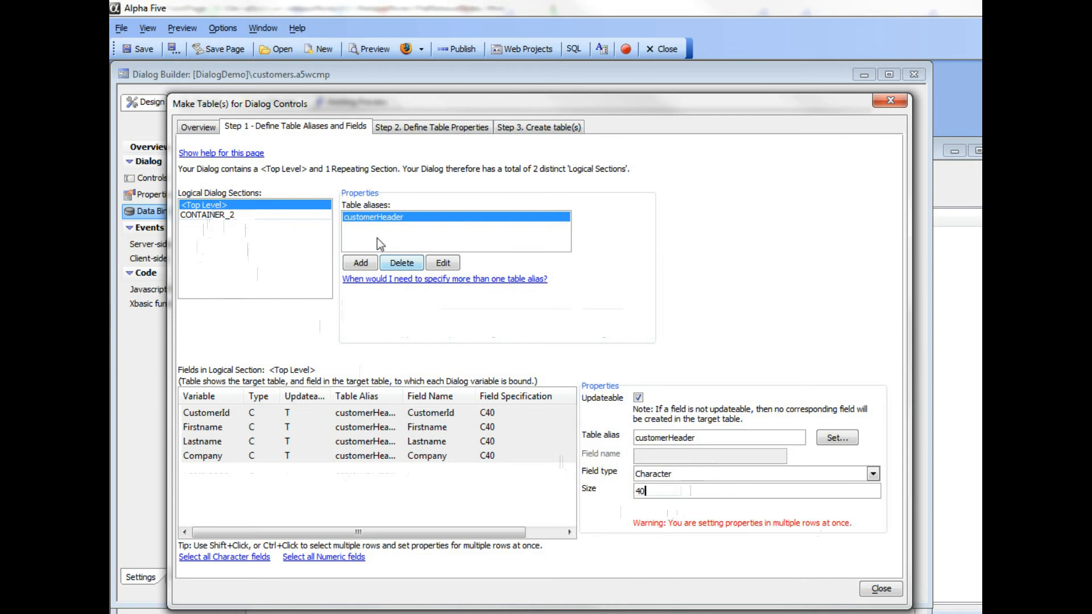
Step: Set the size of all CONTAINER_2 fields, from AddressType to PostalCode, to 40 characters at once
click(210, 218)
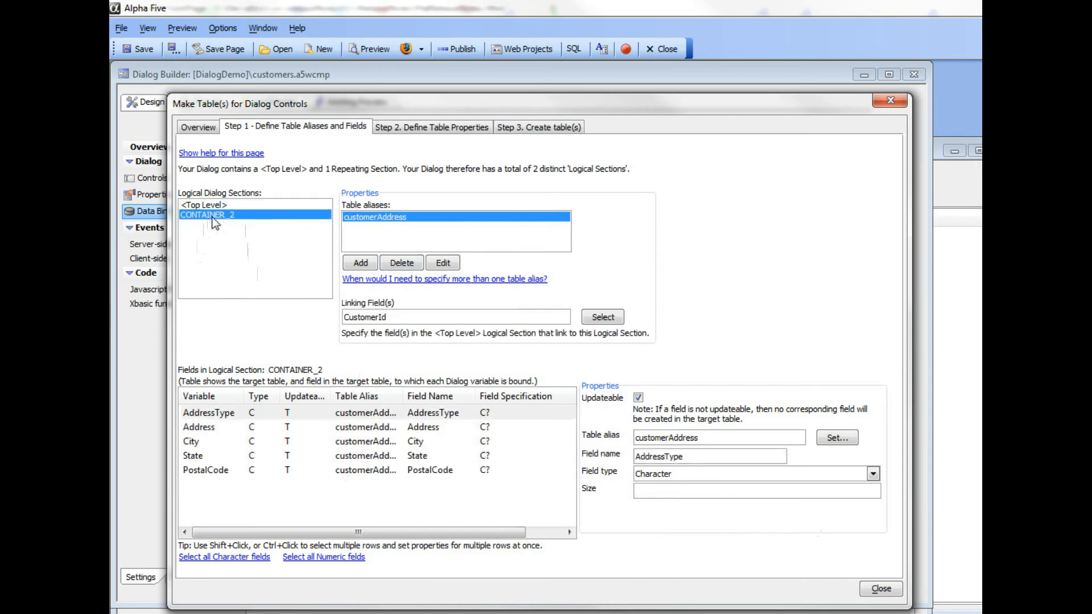
click(442, 417)
shift+click(433, 472)
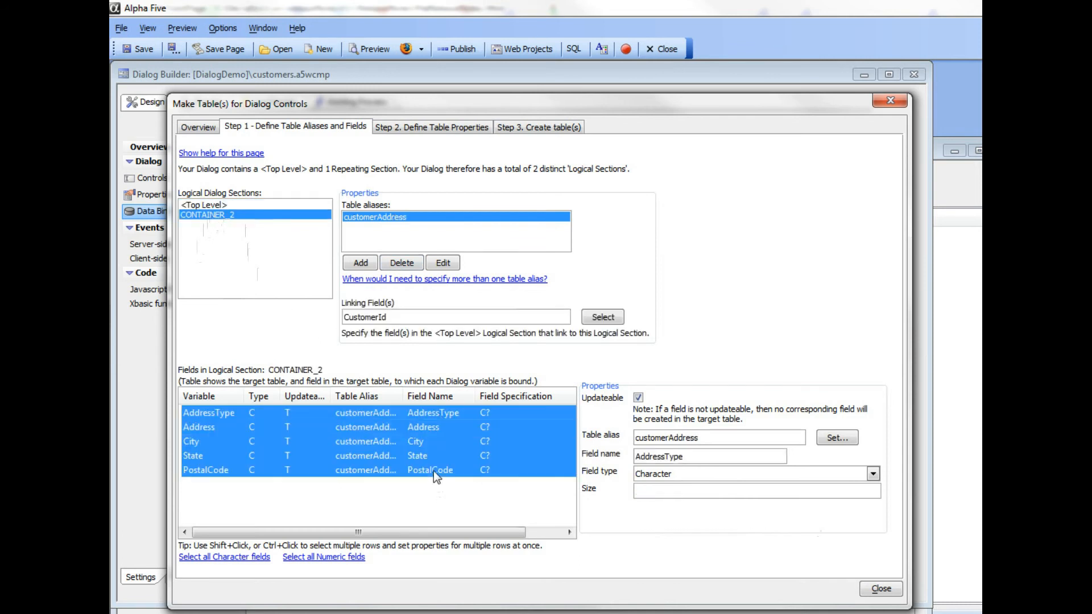
drag(694, 492, 552, 479)
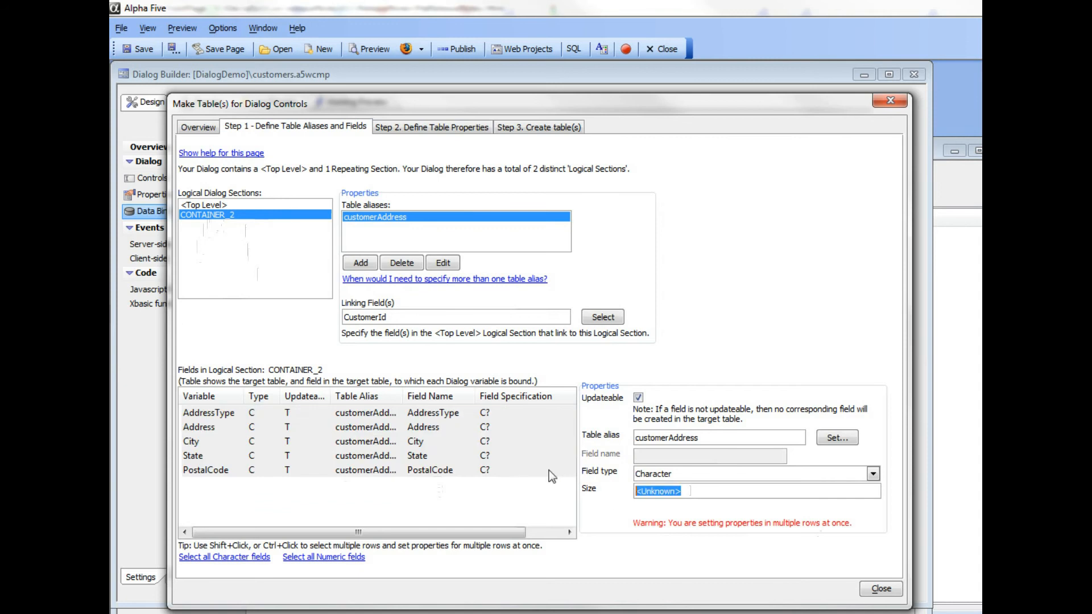
text(40)
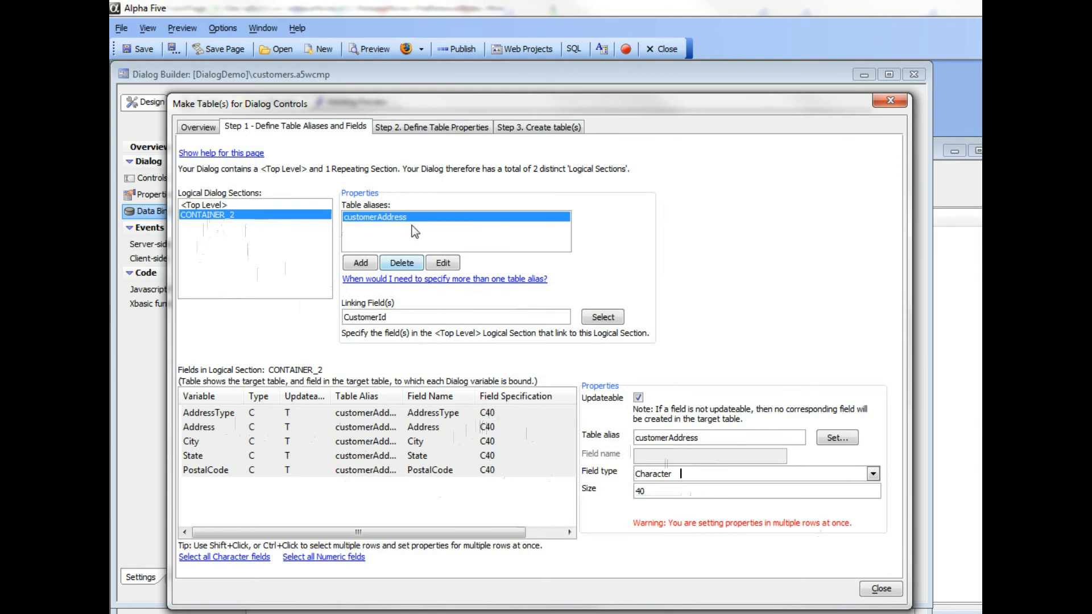
Step: Set the SQL tables' connection string to the named connection Mysql_DemoDatabase and check the dialogdemo tables in Navicat Premium
click(413, 130)
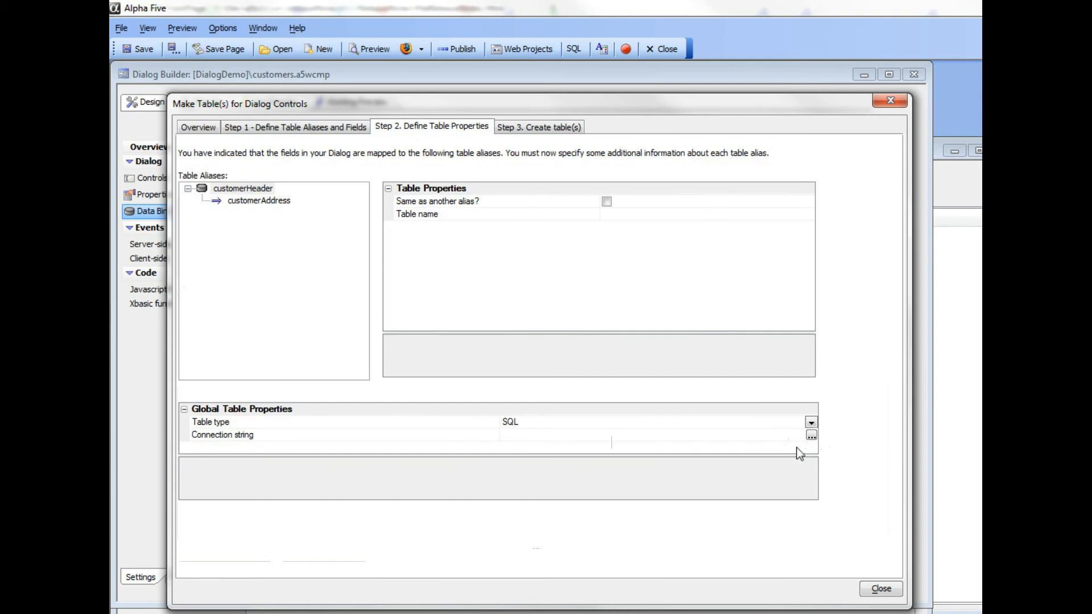
click(811, 422)
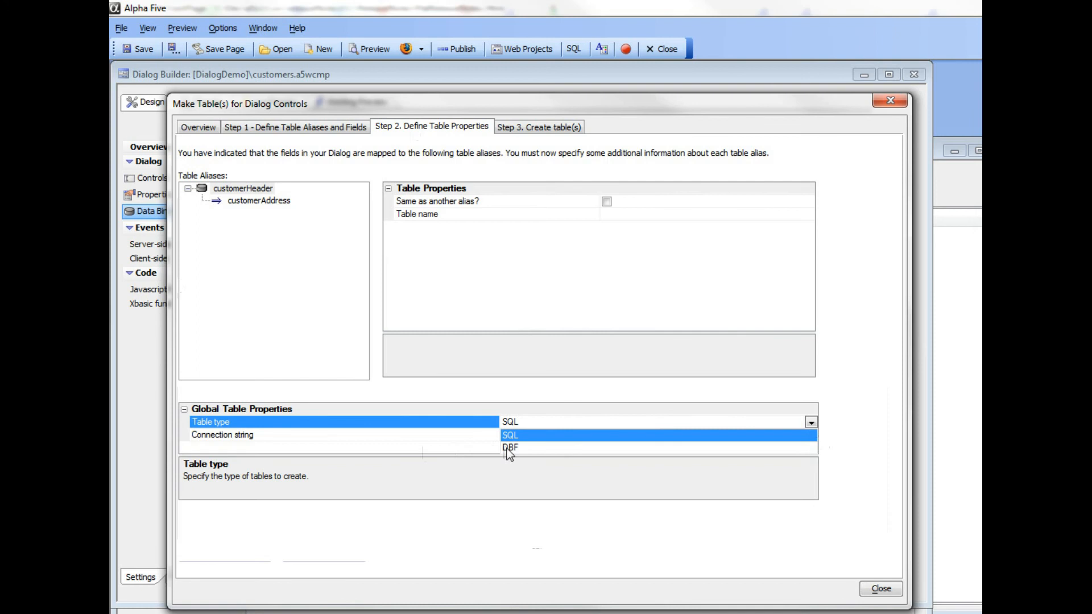
click(445, 424)
click(441, 436)
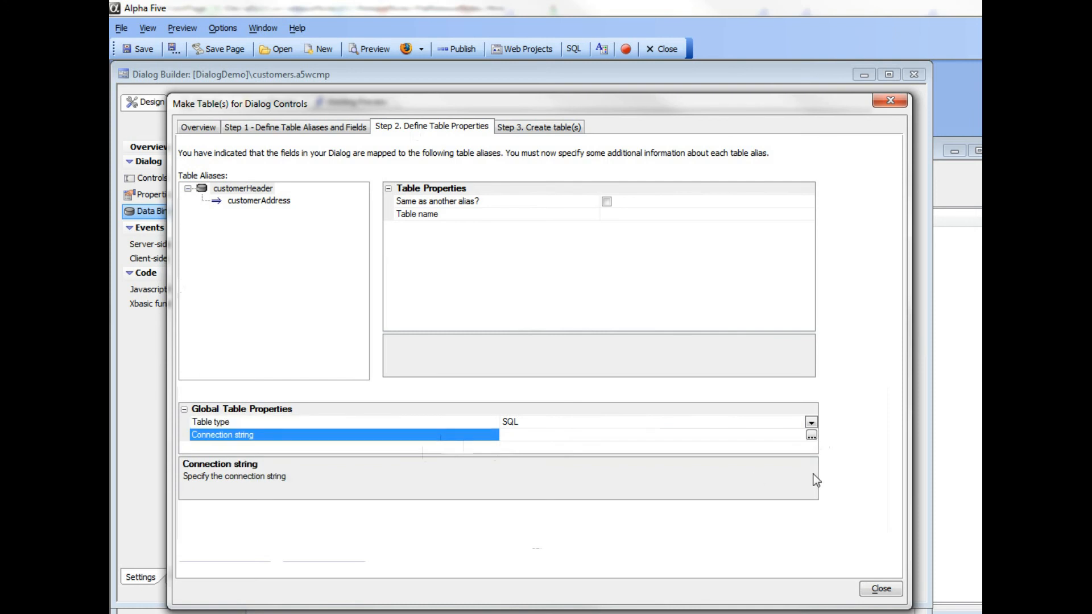
click(811, 435)
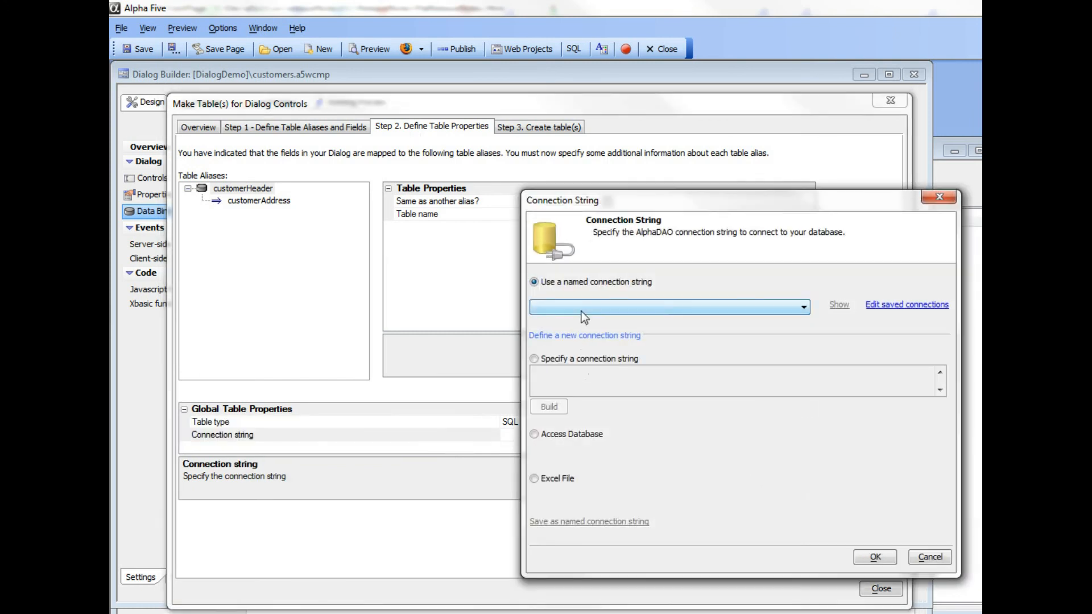
click(580, 309)
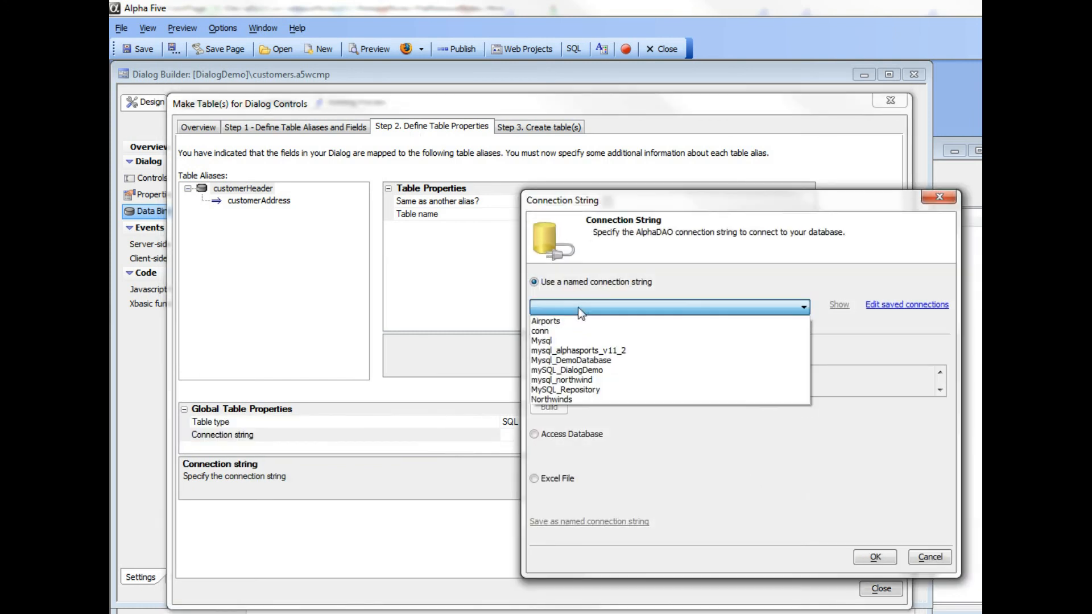
click(595, 360)
drag(648, 202, 423, 129)
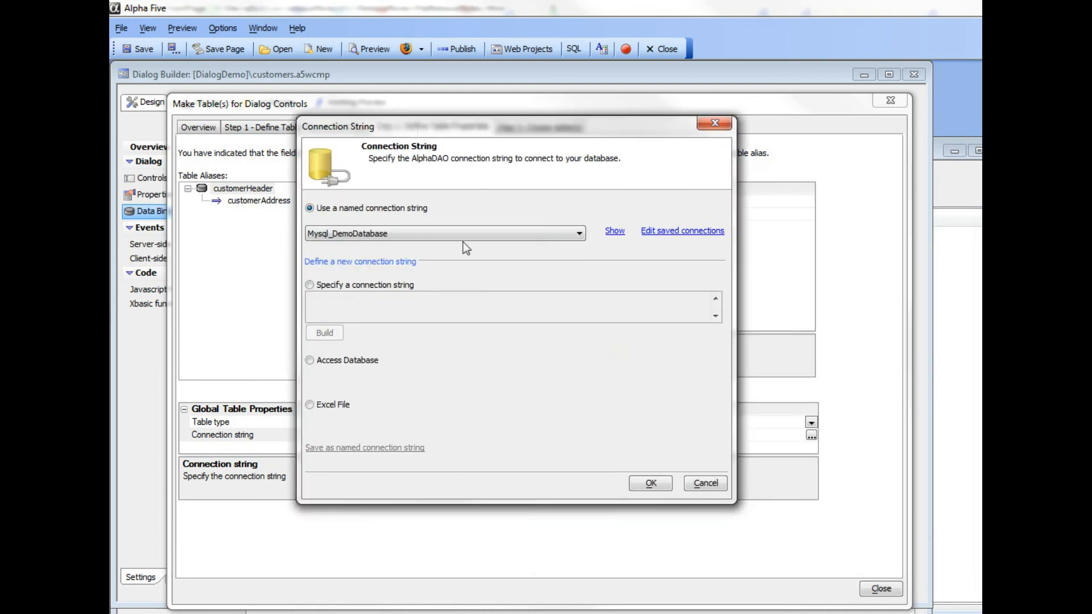
click(656, 485)
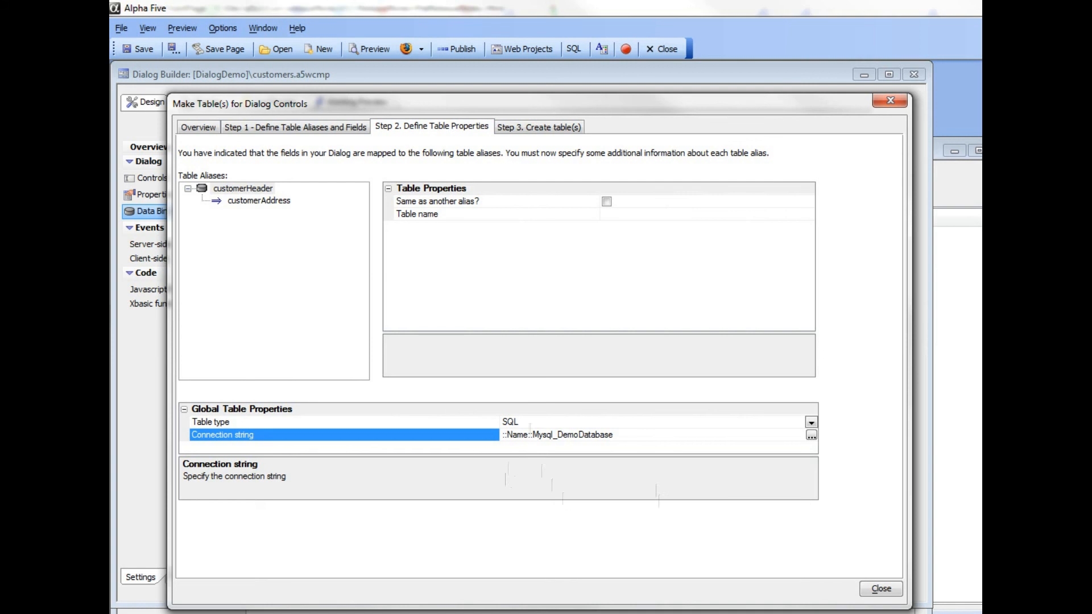
key(alt+Tab)
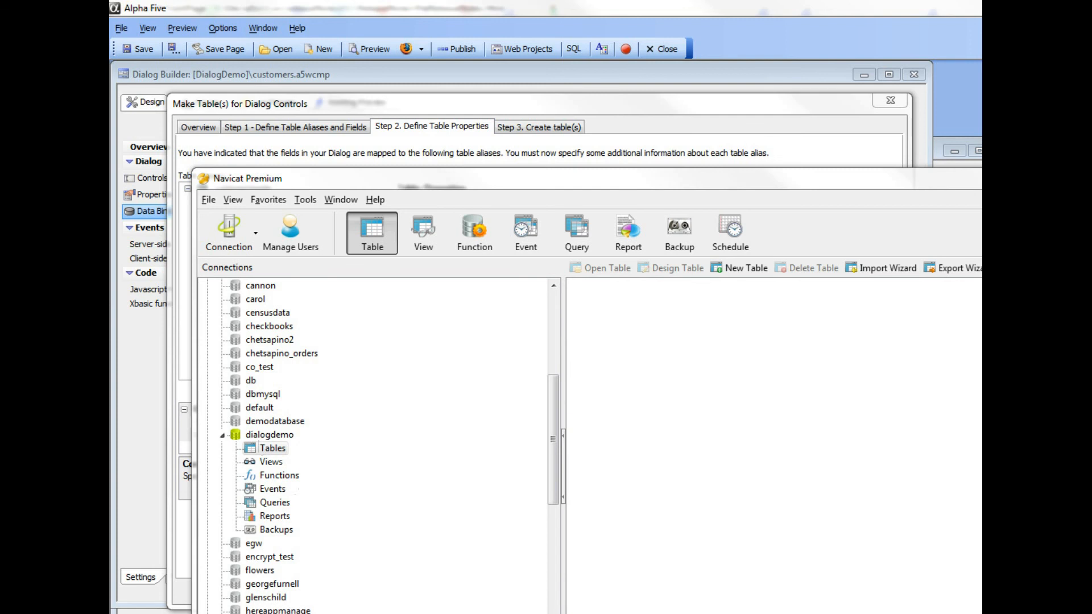
key(alt+Tab)
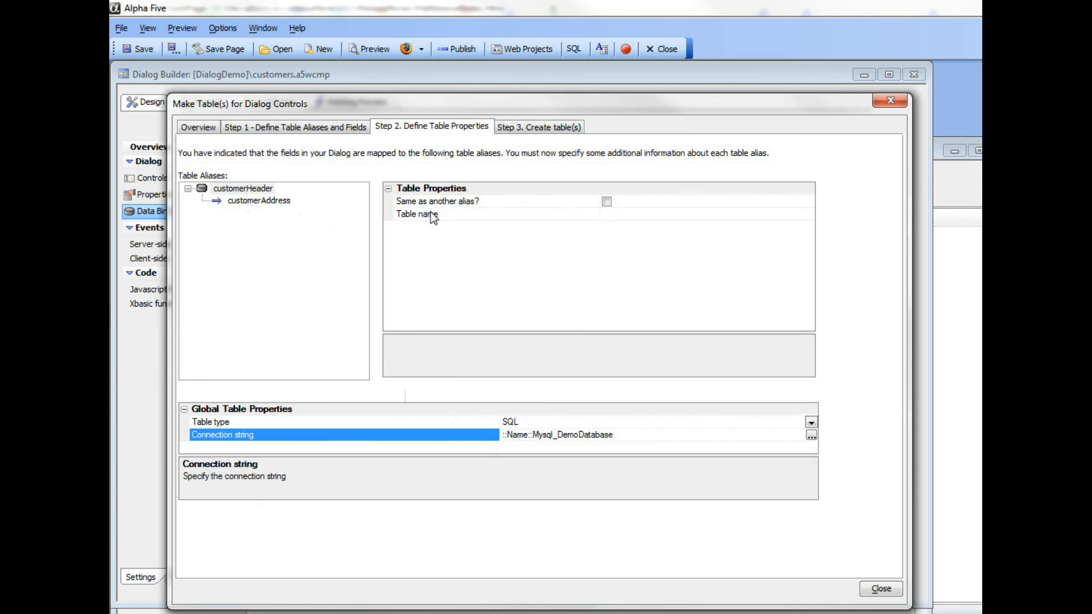
Step: Name the table for the customerHeader alias customerHeader and the table for the customerAddress alias customerAddress
click(493, 218)
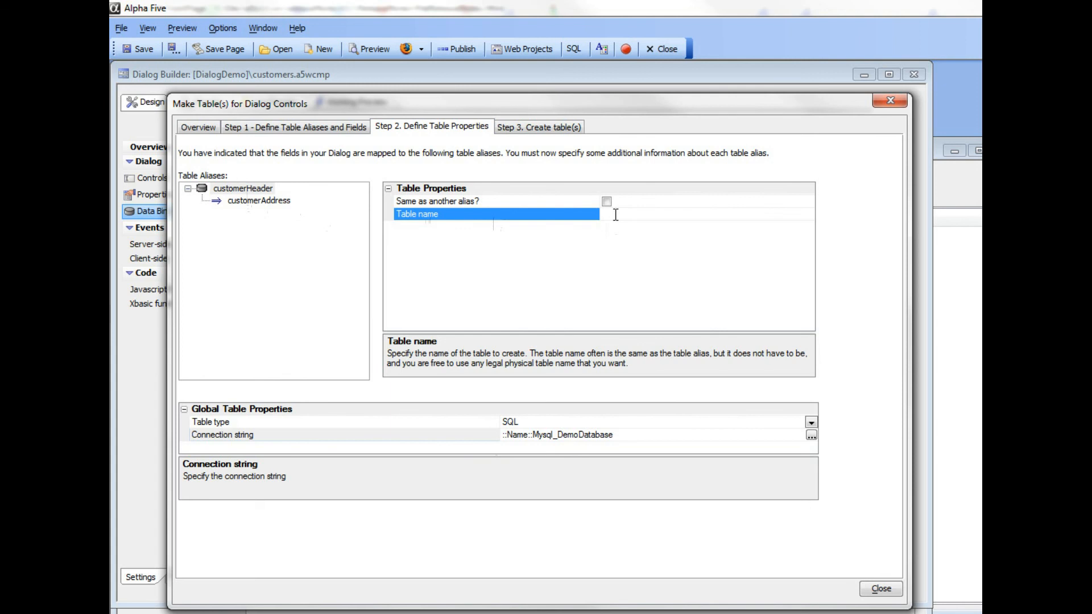
text(customerHeader)
click(260, 203)
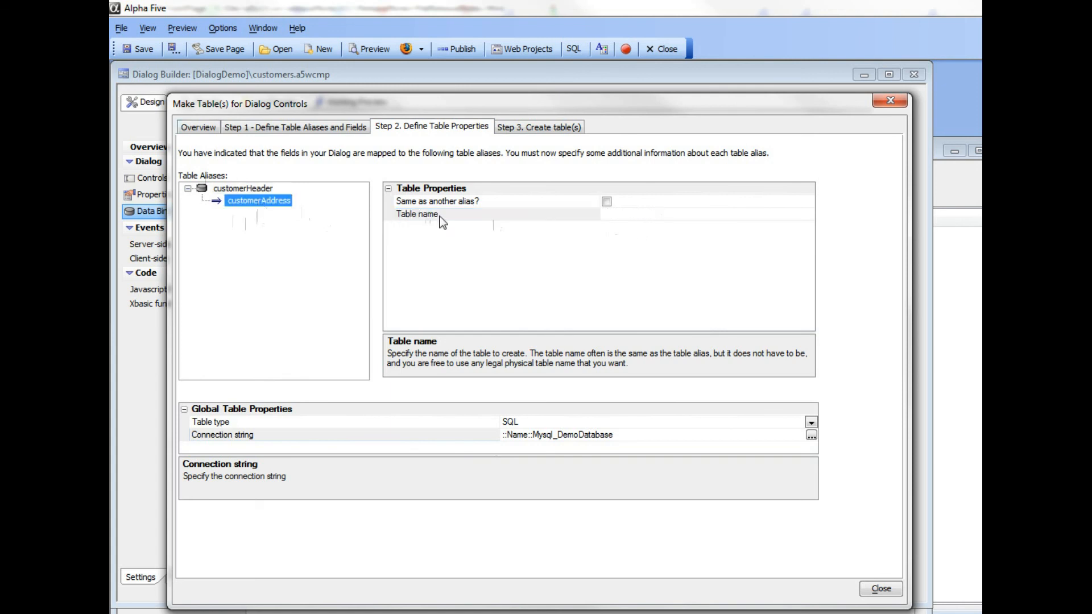
click(467, 216)
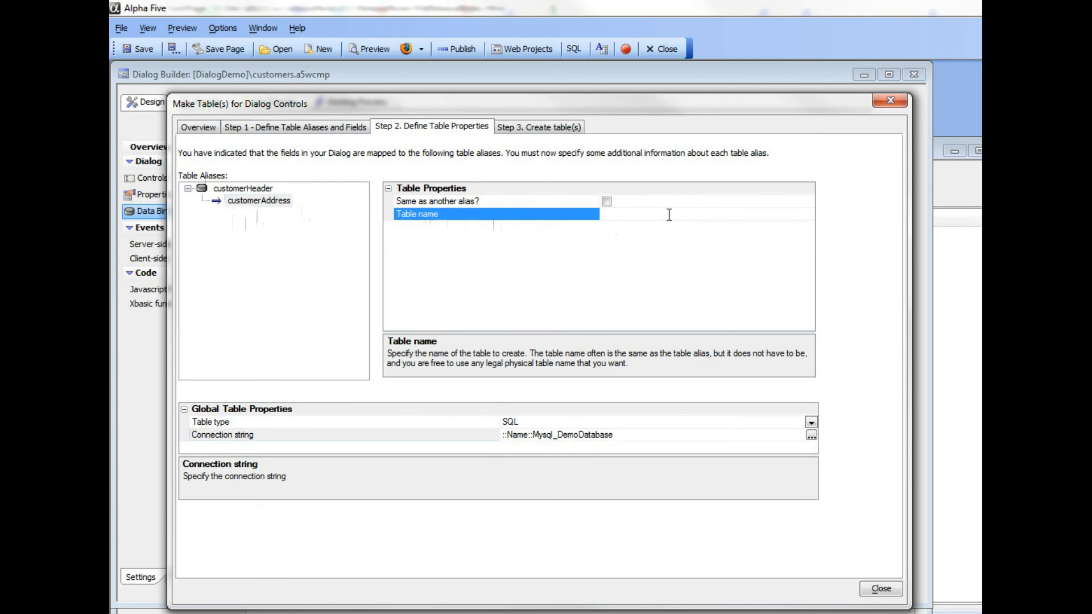
text(customerAddress)
Step: Create the specified tables and dismiss the results report
click(521, 127)
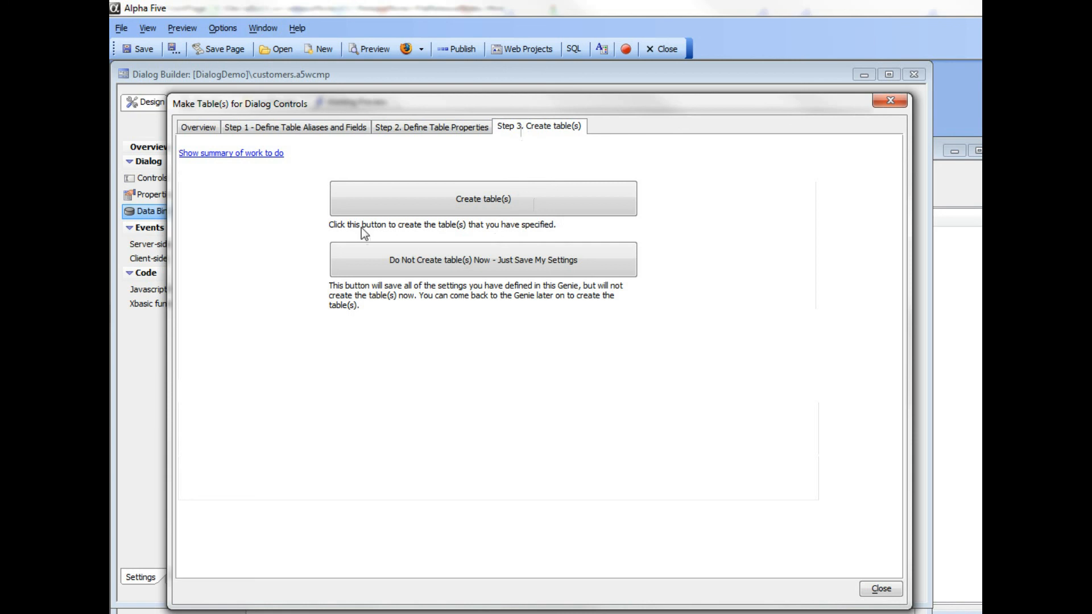
click(459, 202)
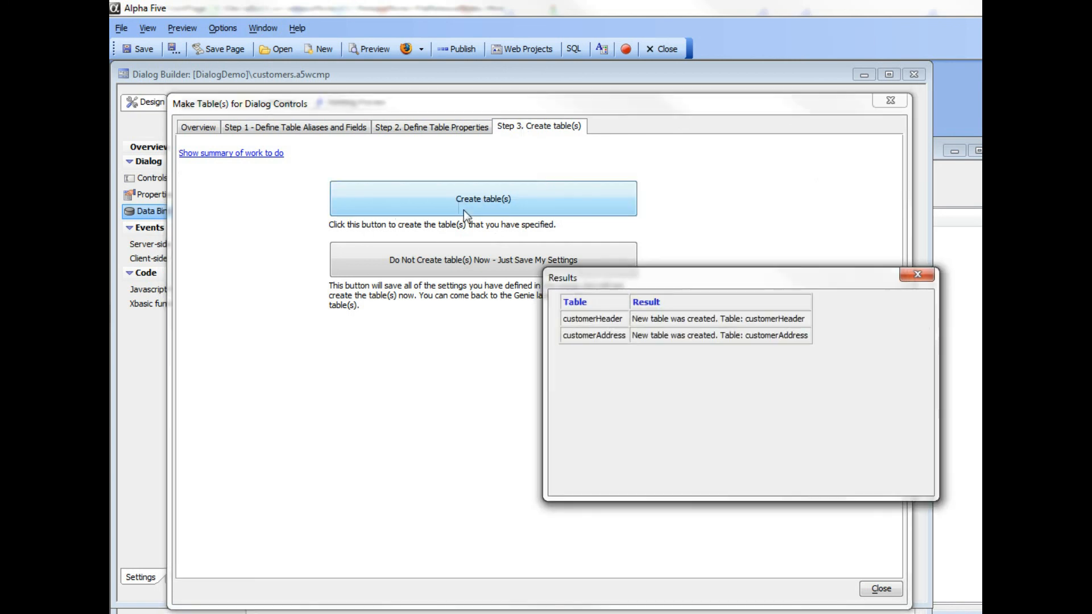
click(930, 275)
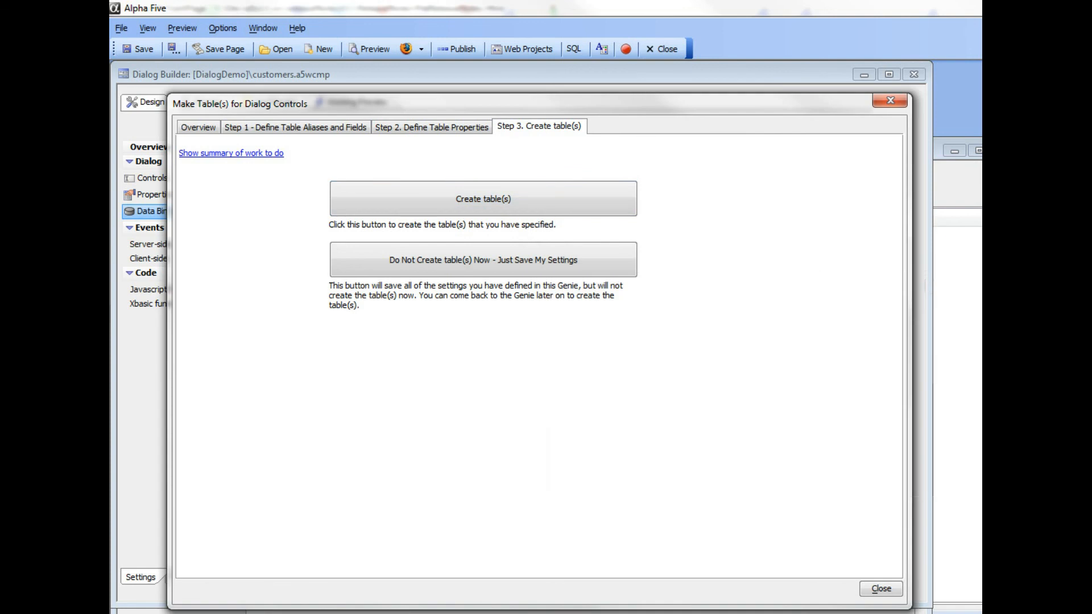
Step: Refresh the dialogdemo table list in Navicat Premium, and back in Alpha Five close the table creation genie
key(alt+Tab)
right_click(656, 387)
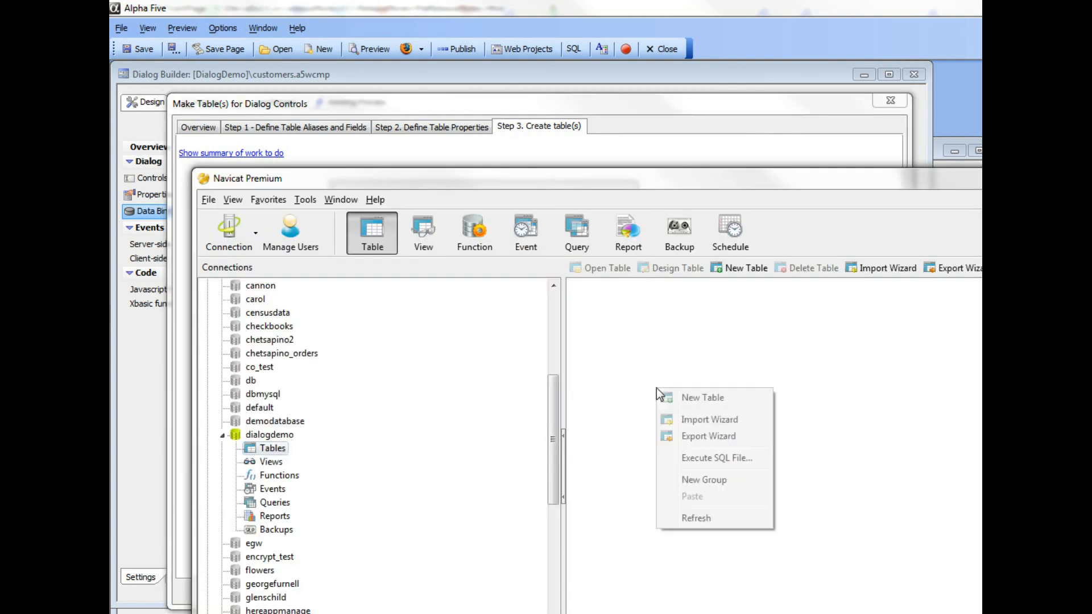
click(702, 519)
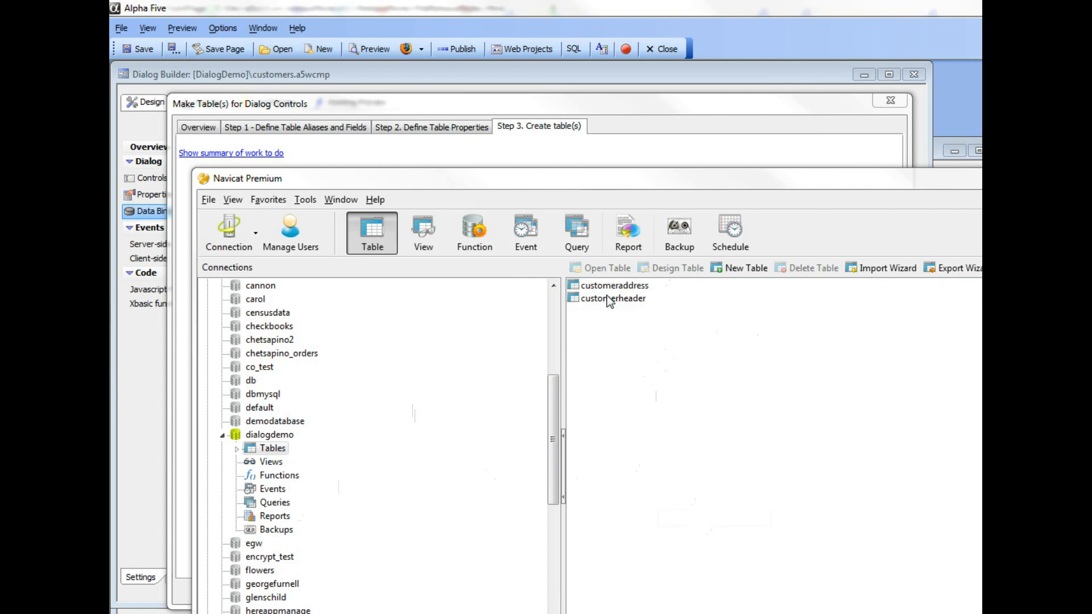
click(349, 105)
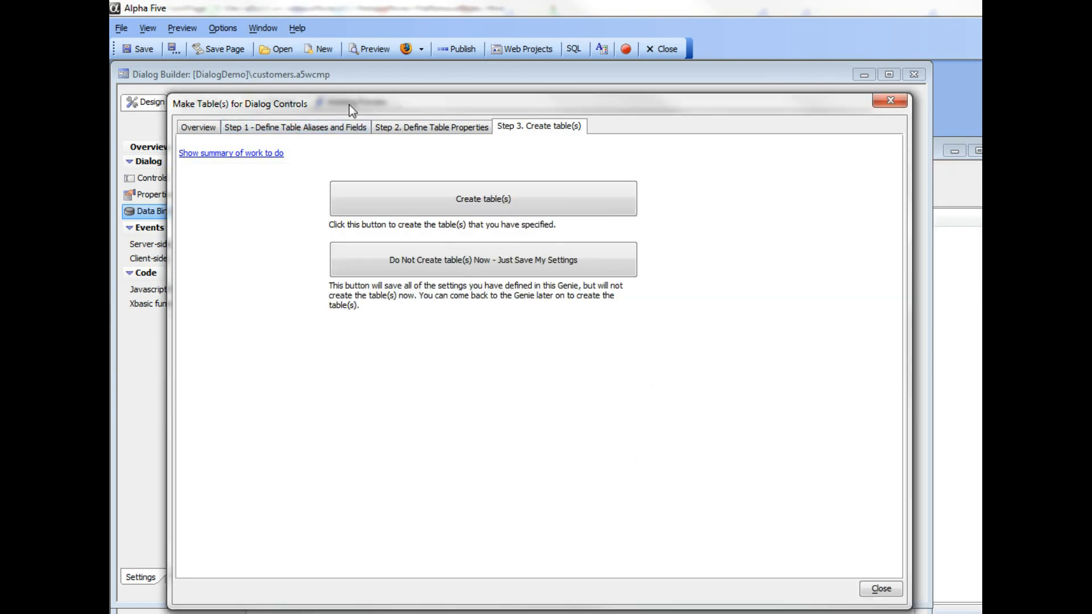
click(881, 589)
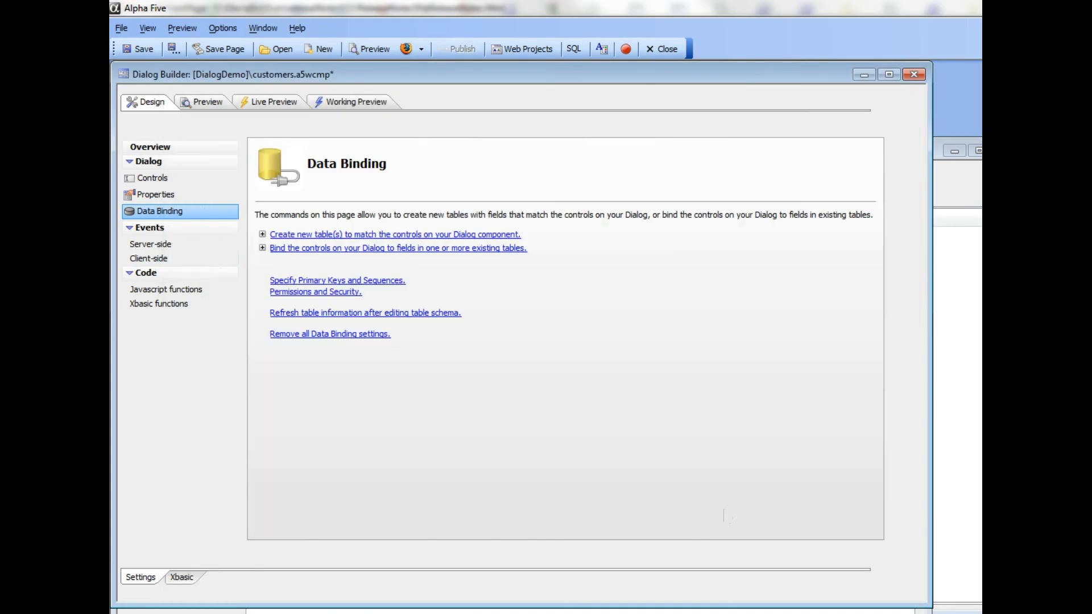
Step: View the onClick JavaScript of the dialog's Submit button and close the code without changes
click(150, 179)
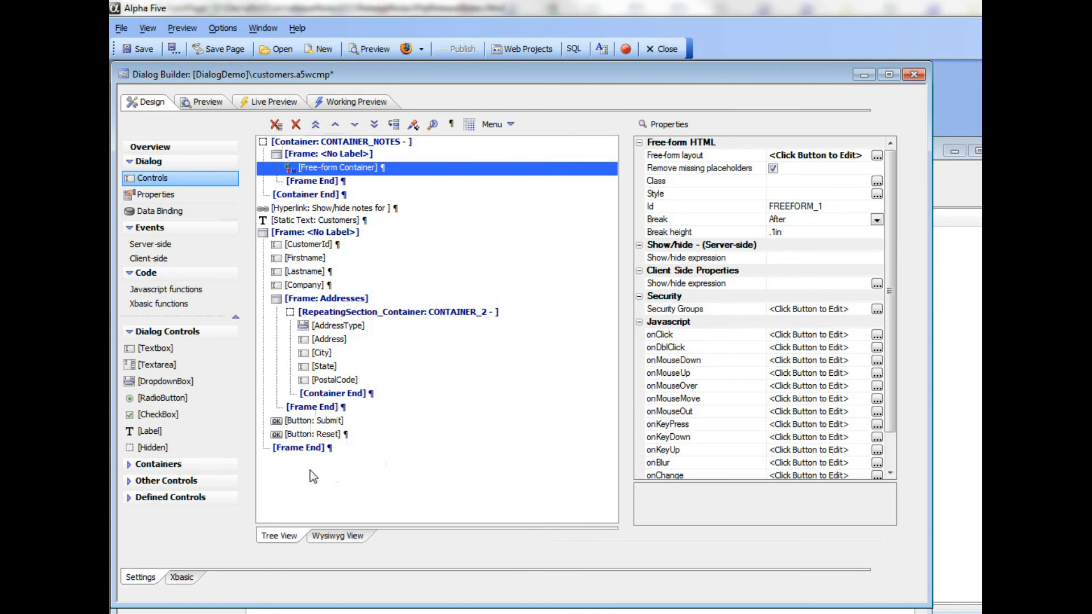
click(316, 423)
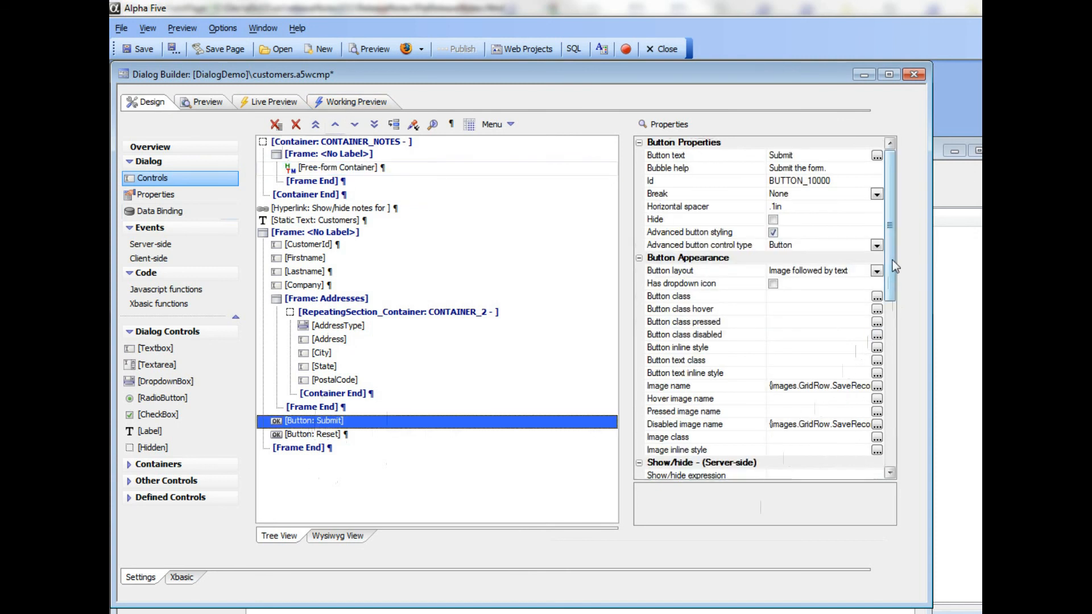
drag(893, 264, 894, 357)
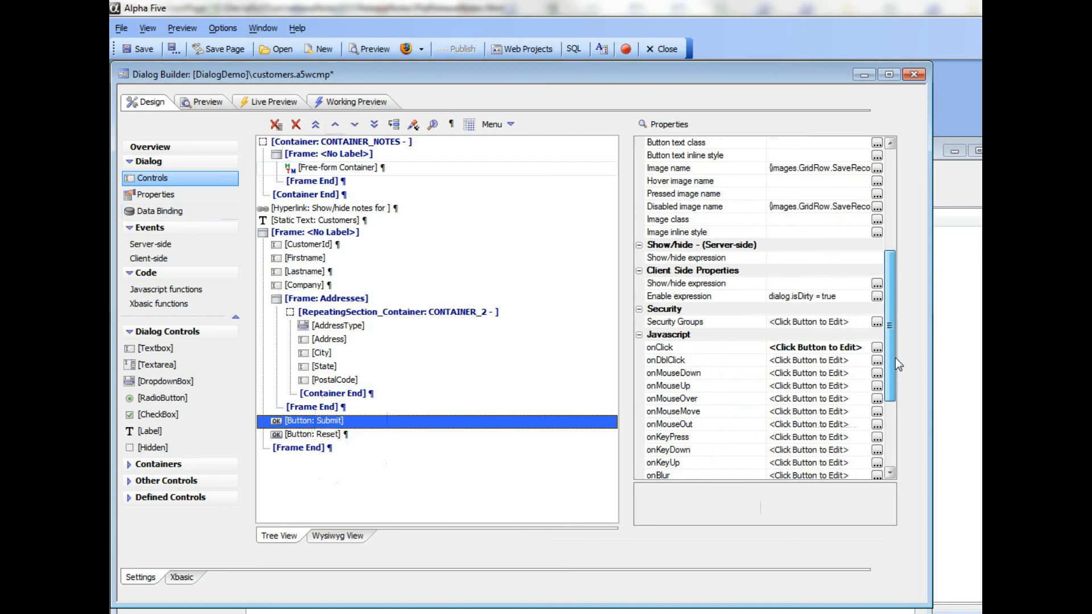
click(718, 354)
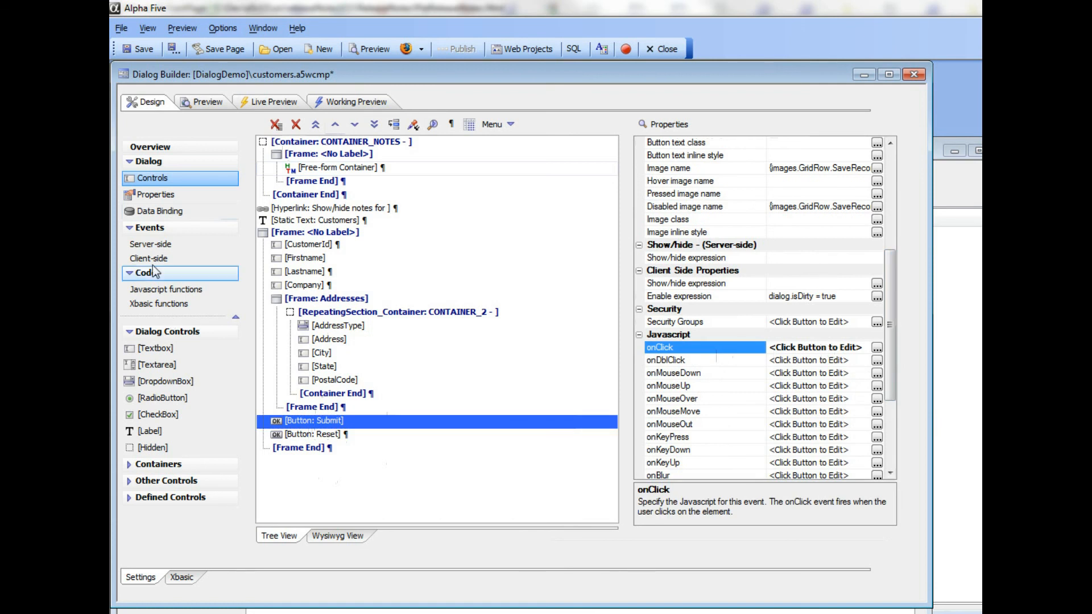
click(877, 348)
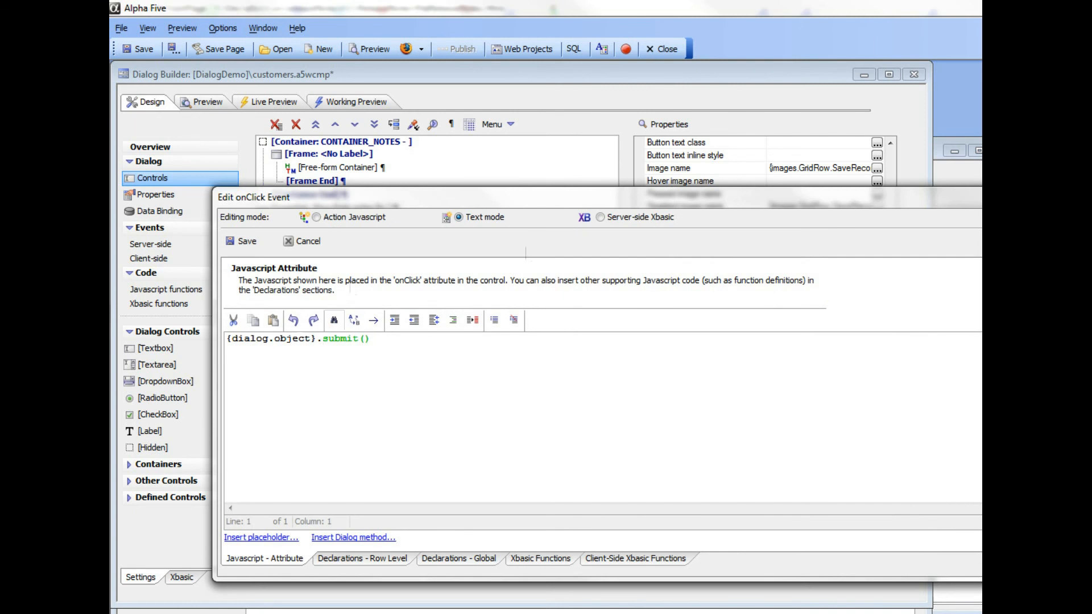
key(Escape)
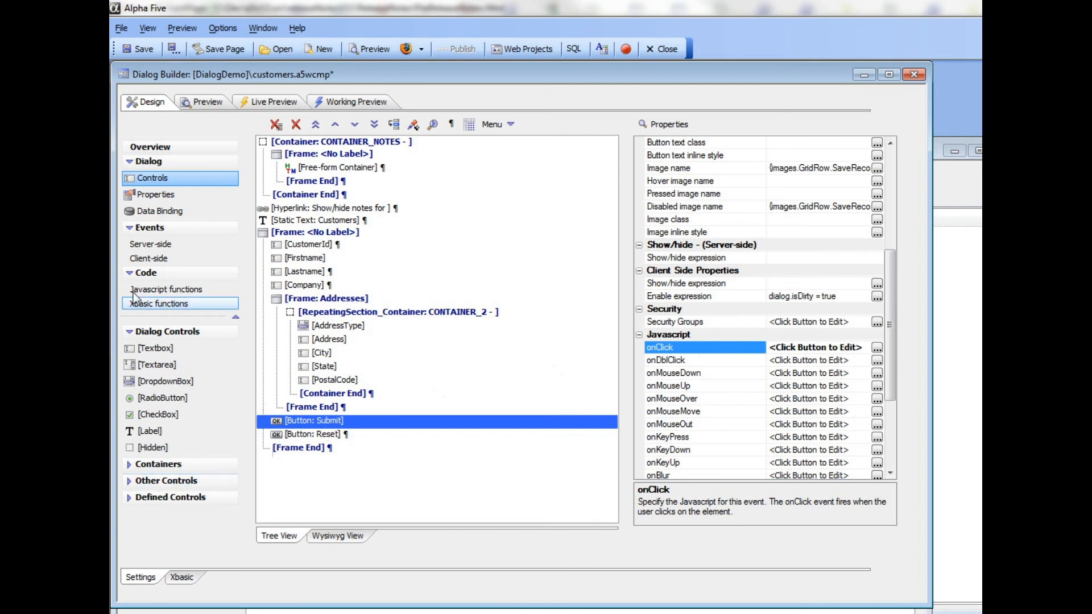
Step: Open the server-side afterDialogValidate event and examine its Xbasic code
click(152, 247)
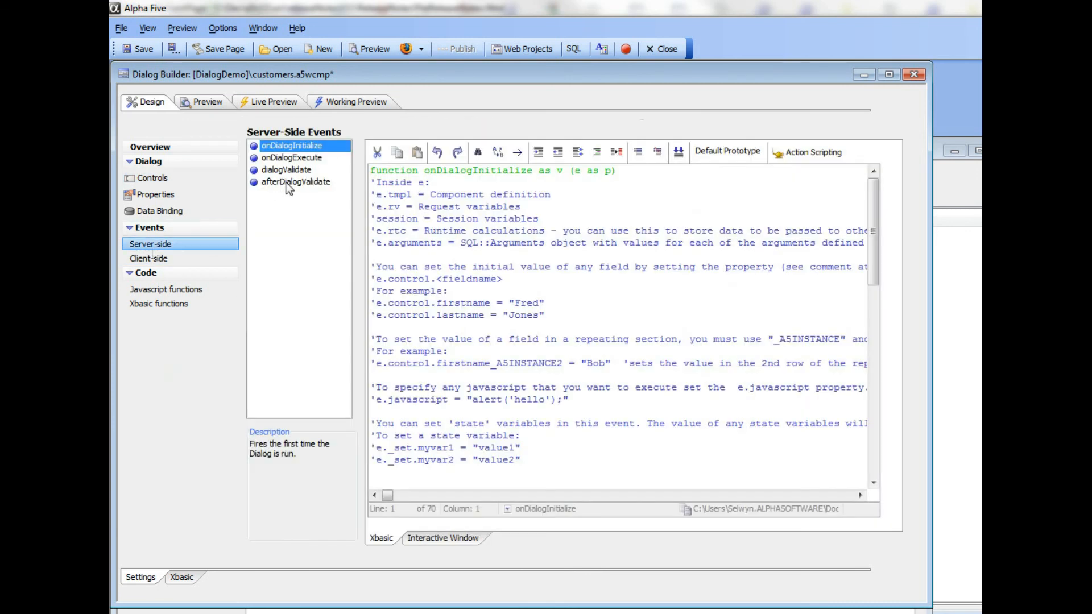
click(288, 182)
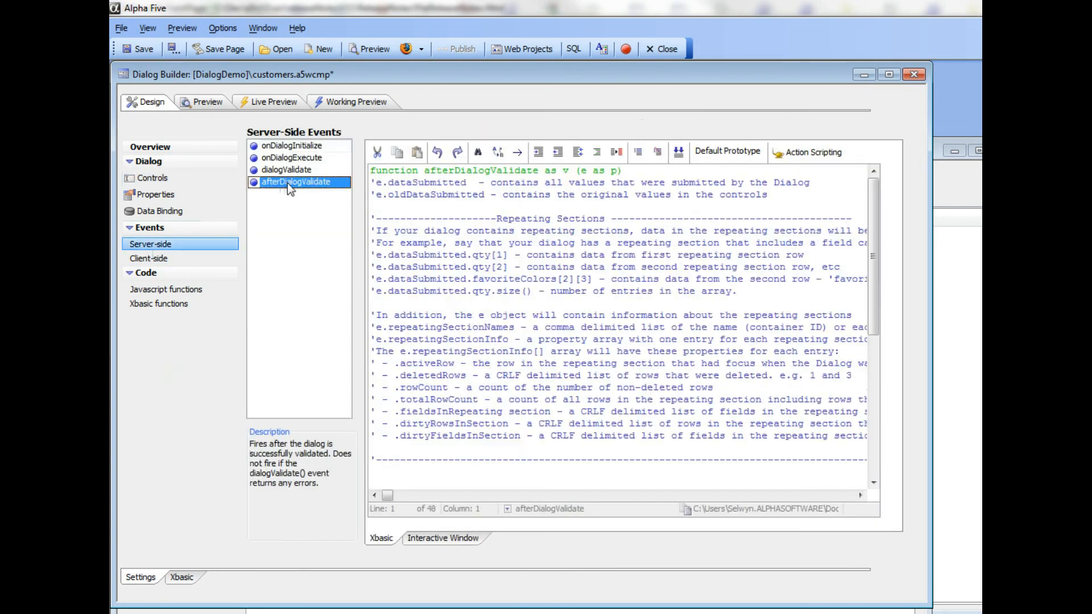
click(394, 208)
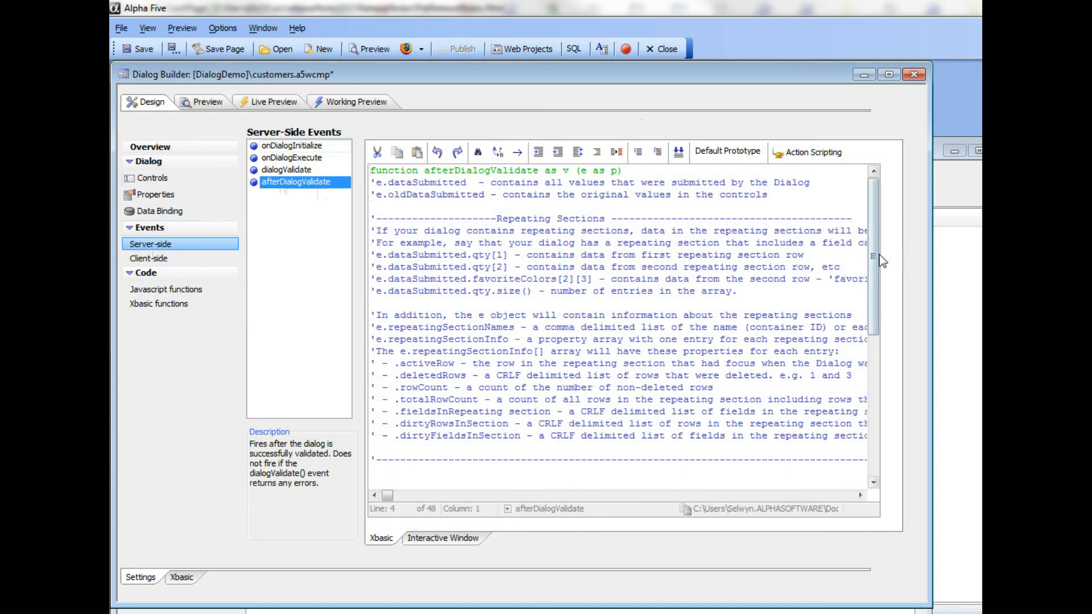
drag(881, 260, 862, 248)
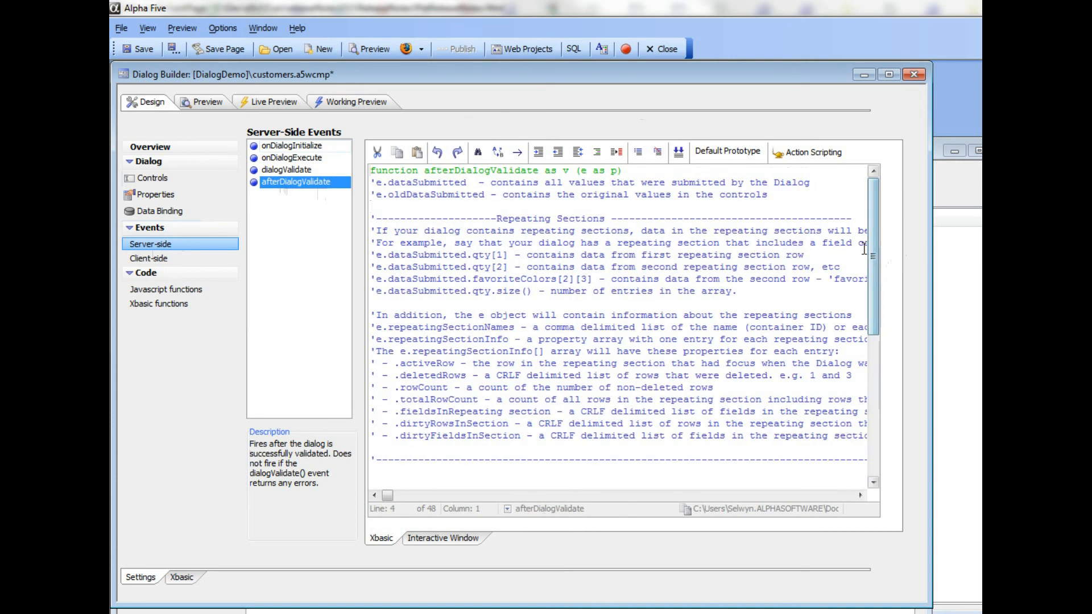